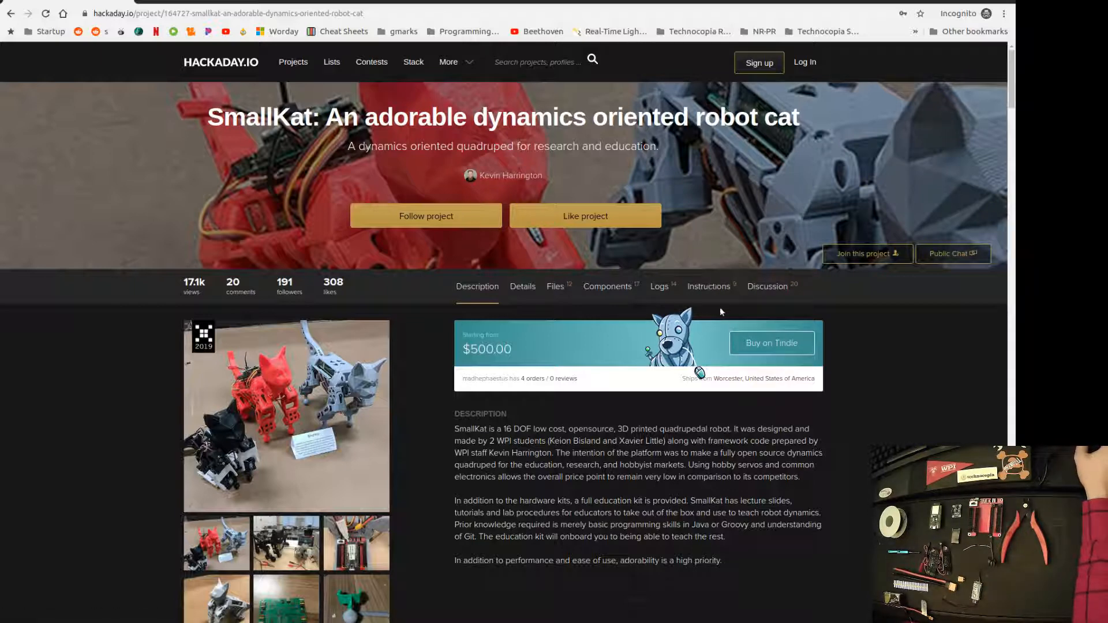
# Step: Open the SmallKat project's build instructions and expand them to the full list of all 9 instructions
pyautogui.click(712, 285)
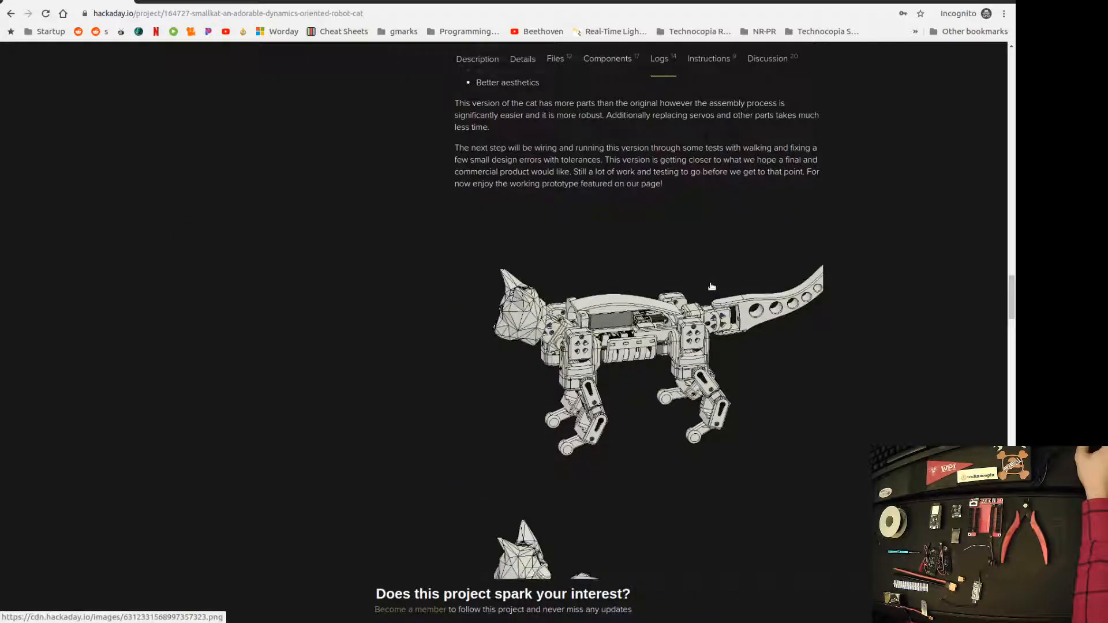
pyautogui.scroll(2, 710, 284)
pyautogui.scroll(-5, 710, 284)
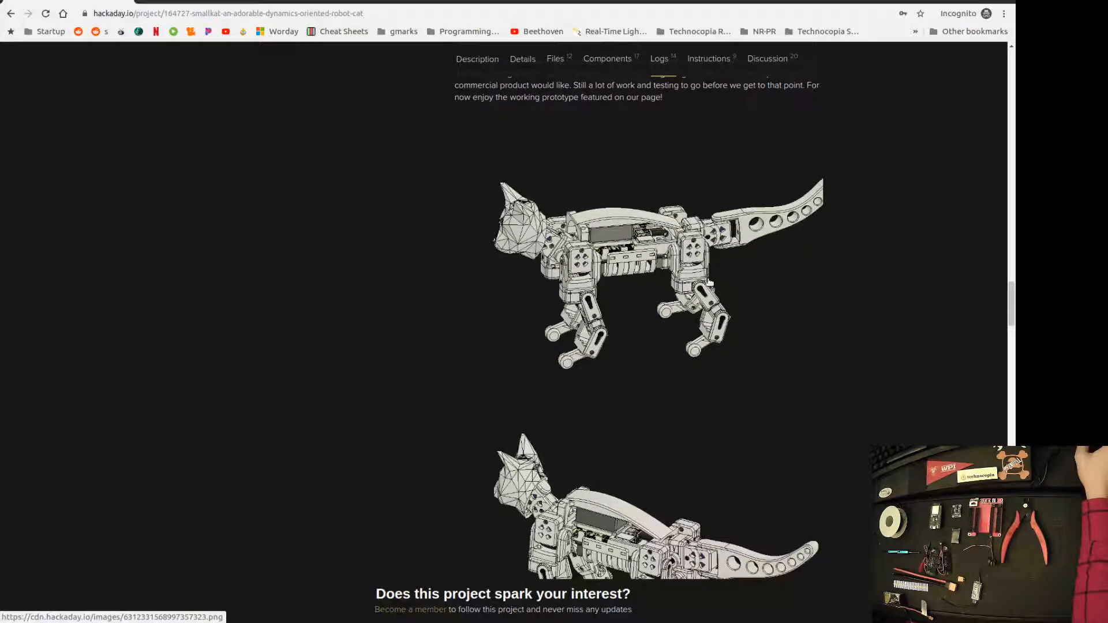
pyautogui.click(707, 60)
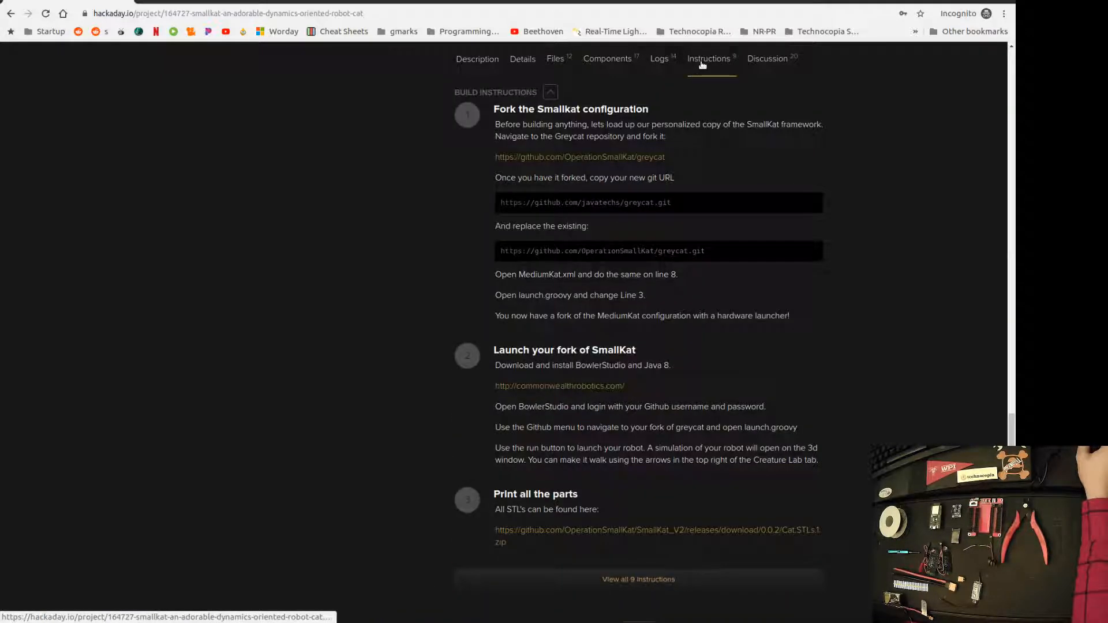
pyautogui.scroll(-2, 722, 355)
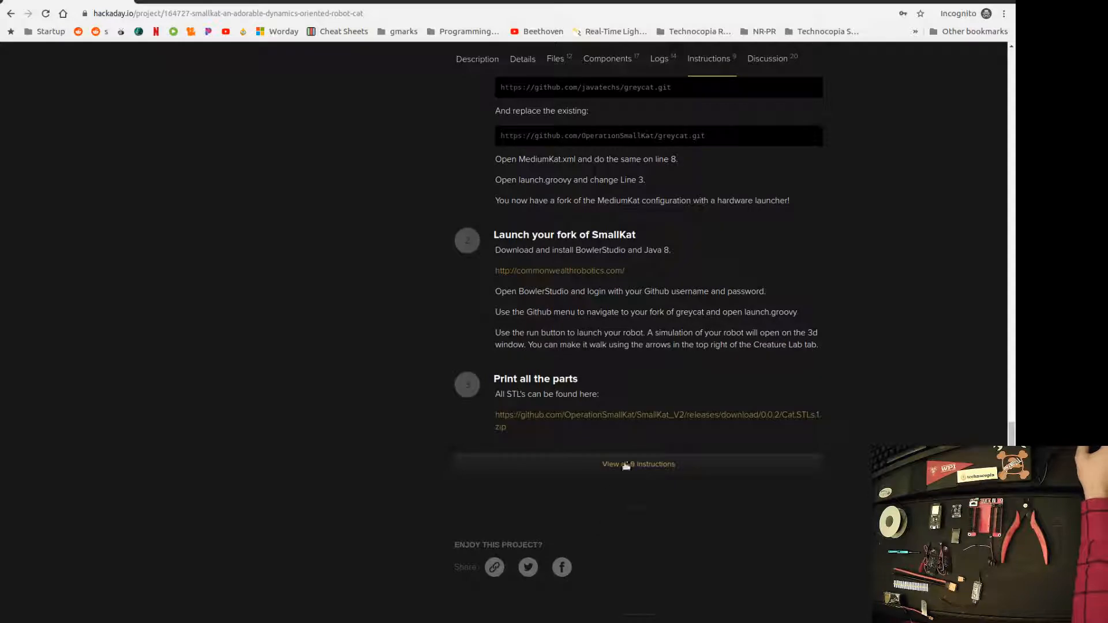
pyautogui.click(625, 467)
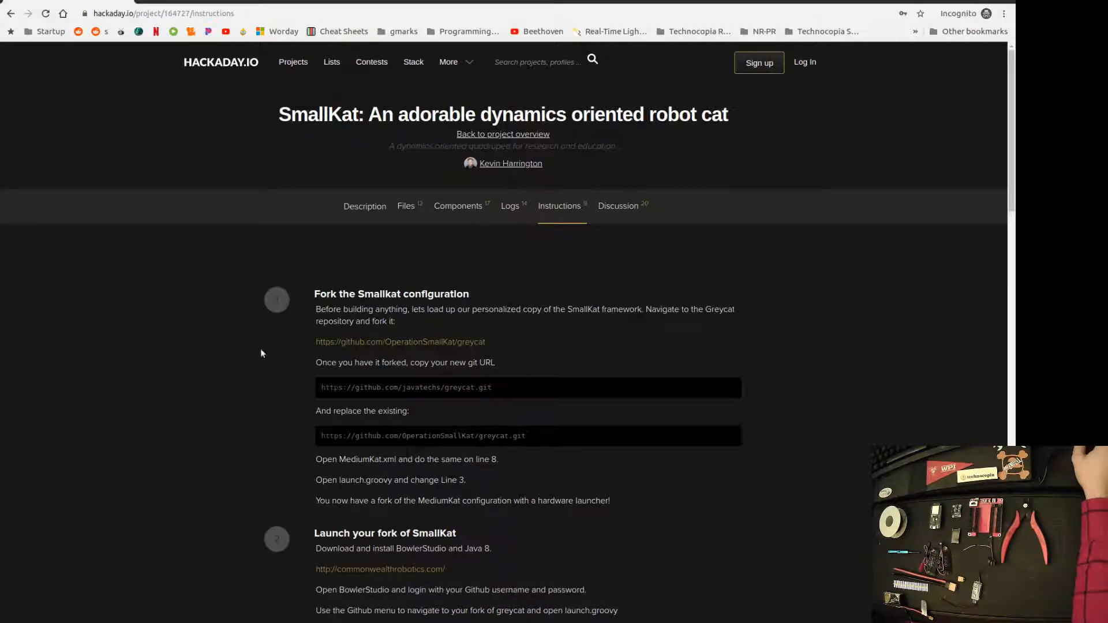
# Step: Skim the build instructions down to "Assemble the SmallKat" and open the linked Catbot build instructions PDF
pyautogui.scroll(-8, 261, 350)
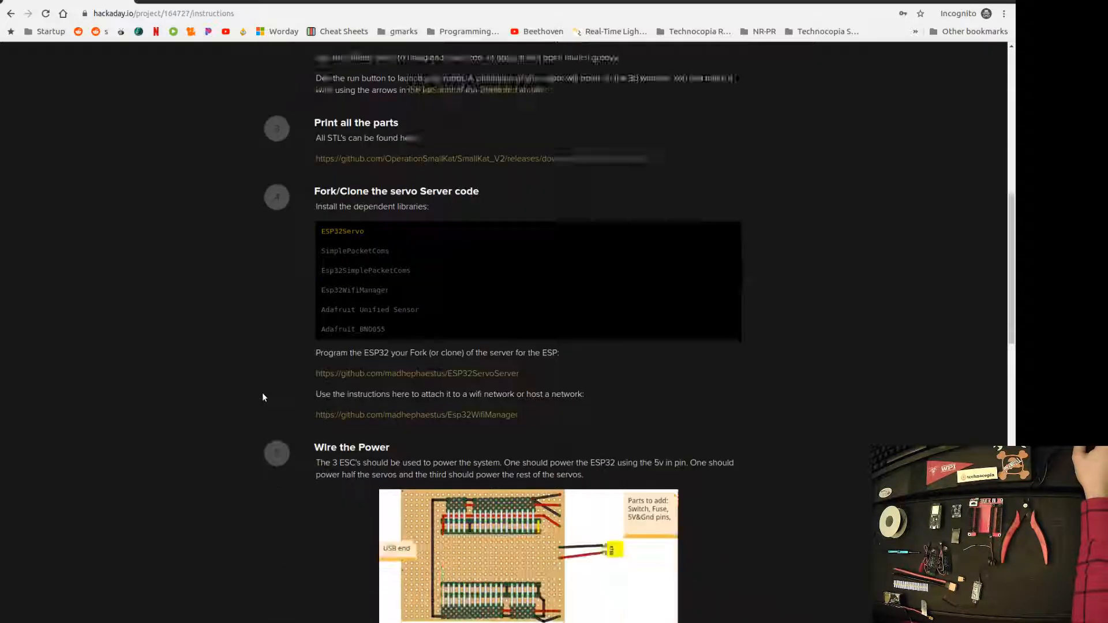
pyautogui.scroll(-5, 262, 397)
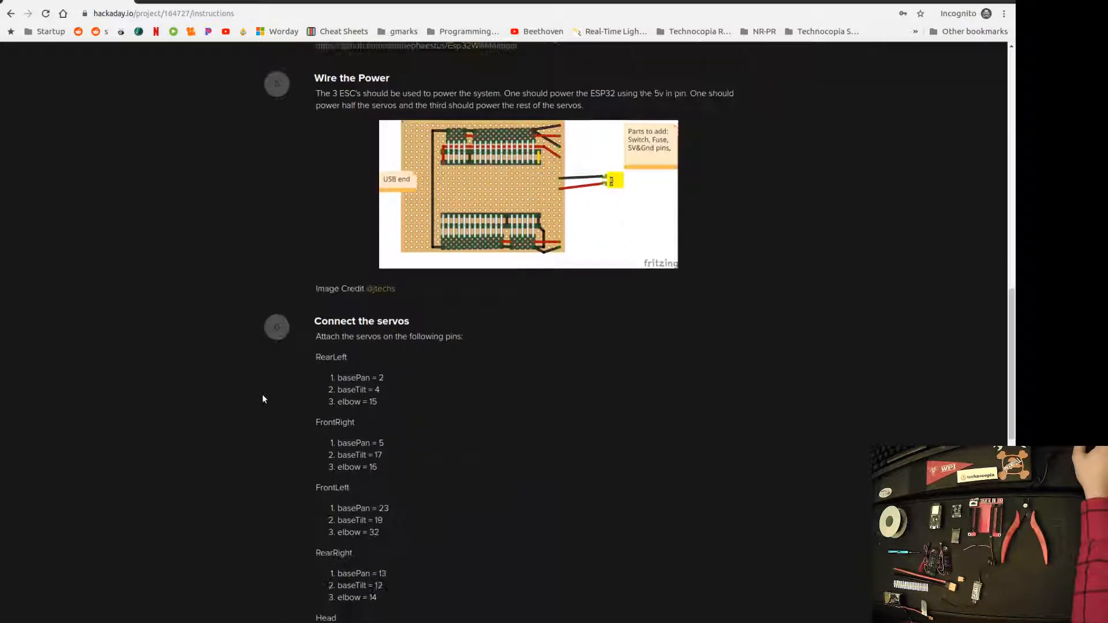
pyautogui.scroll(-5, 262, 398)
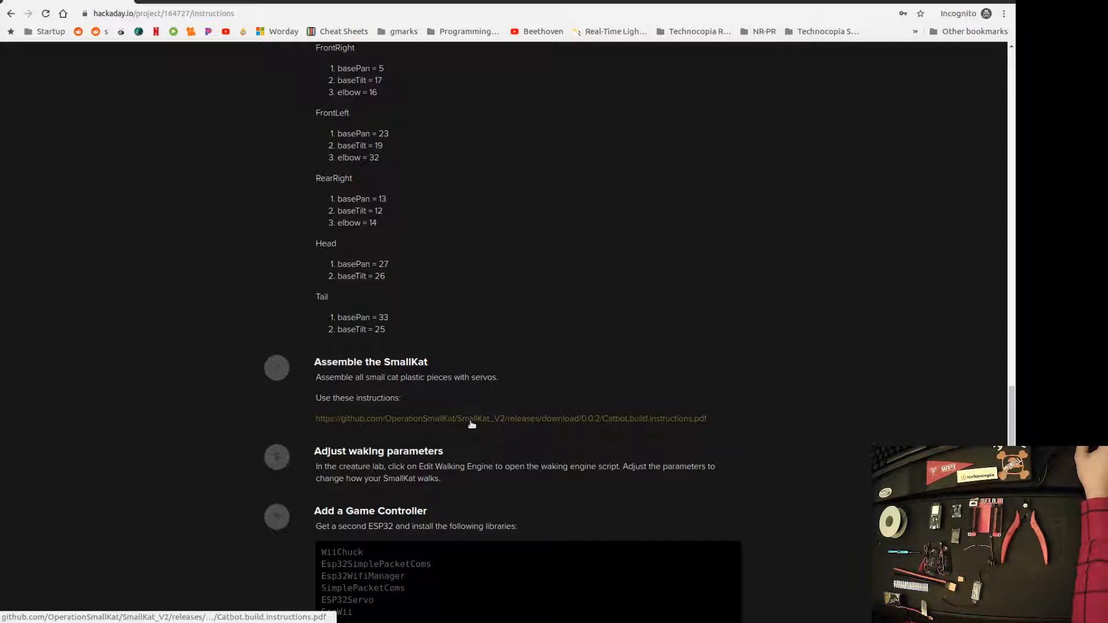
pyautogui.click(603, 423)
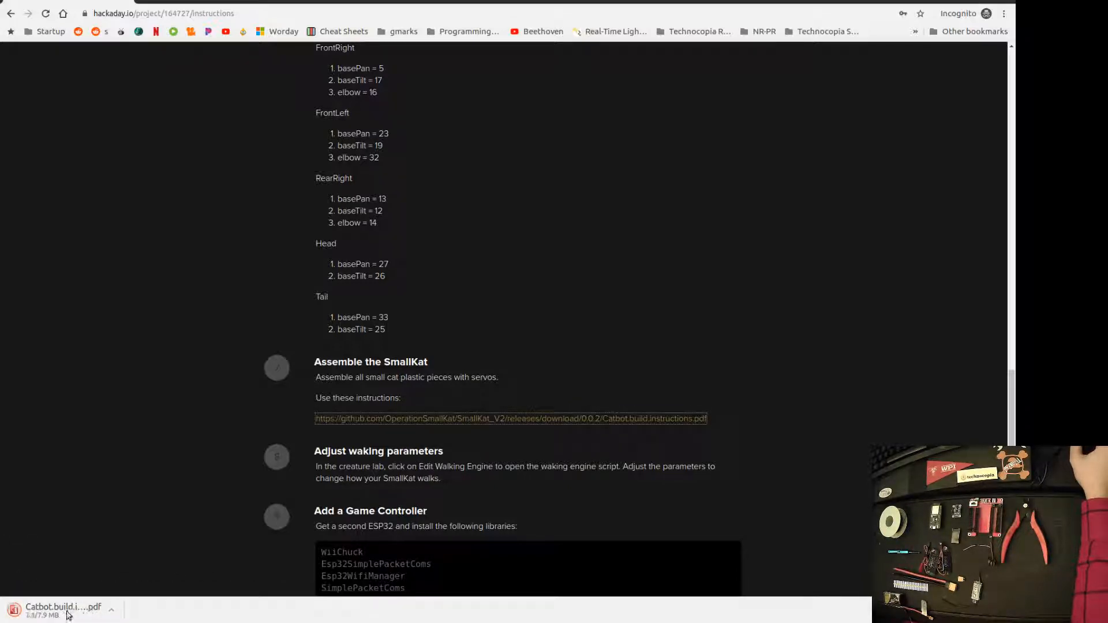
pyautogui.click(67, 613)
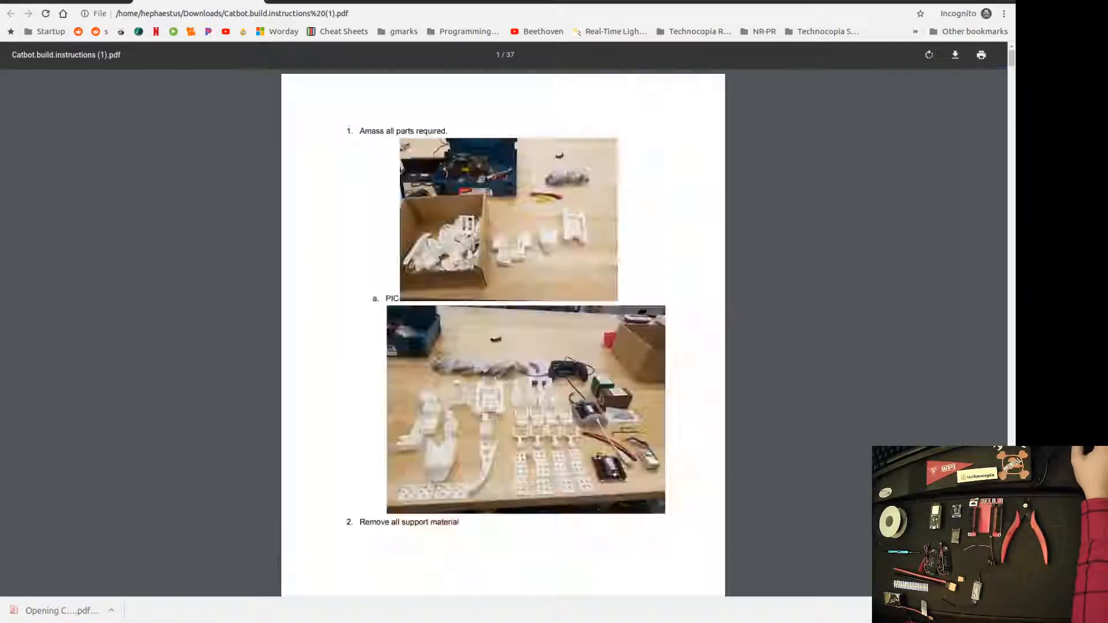
# Step: Return to the first build instruction, open the linked OperationSmallKat/greycat repository and fork it
pyautogui.click(35, 1)
pyautogui.scroll(10, 583, 403)
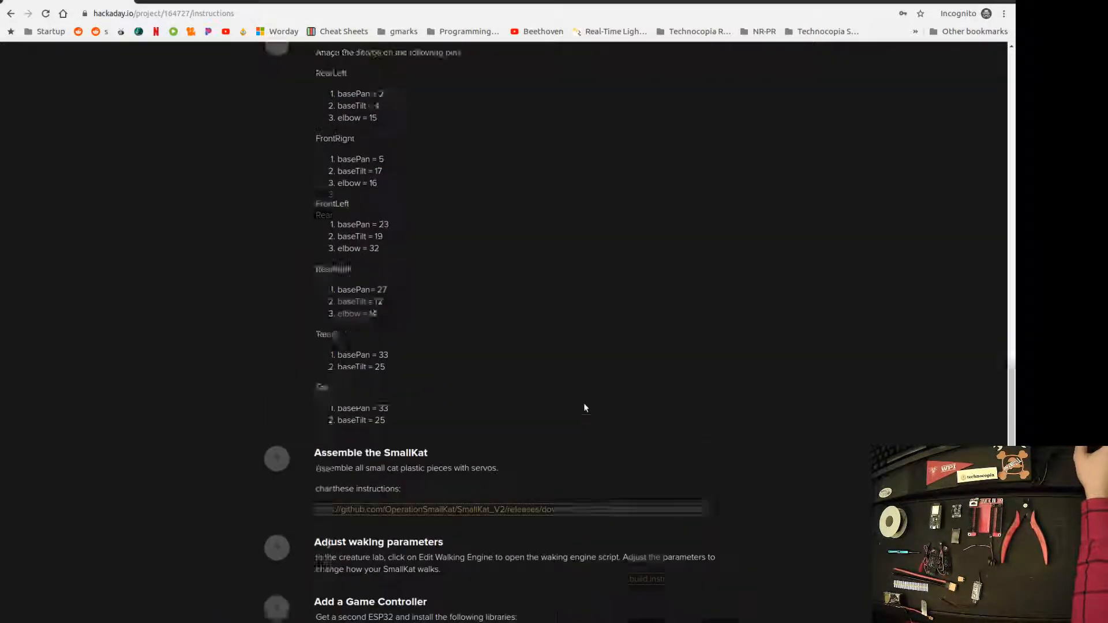
pyautogui.moveTo(1006, 402); pyautogui.dragTo(972, 173)
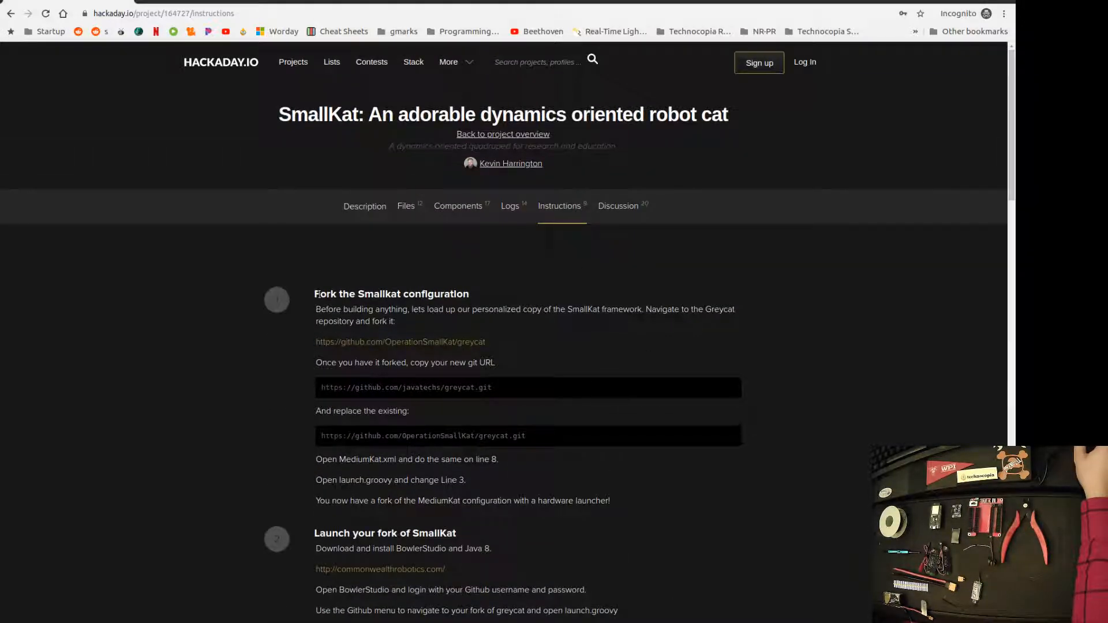
pyautogui.click(434, 342)
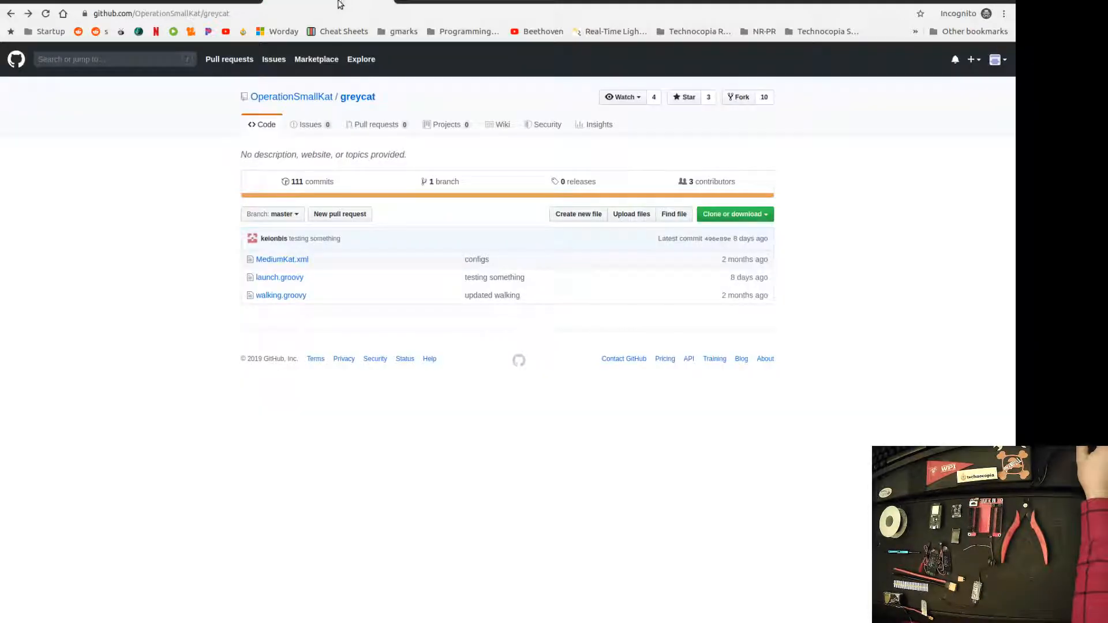
pyautogui.click(732, 101)
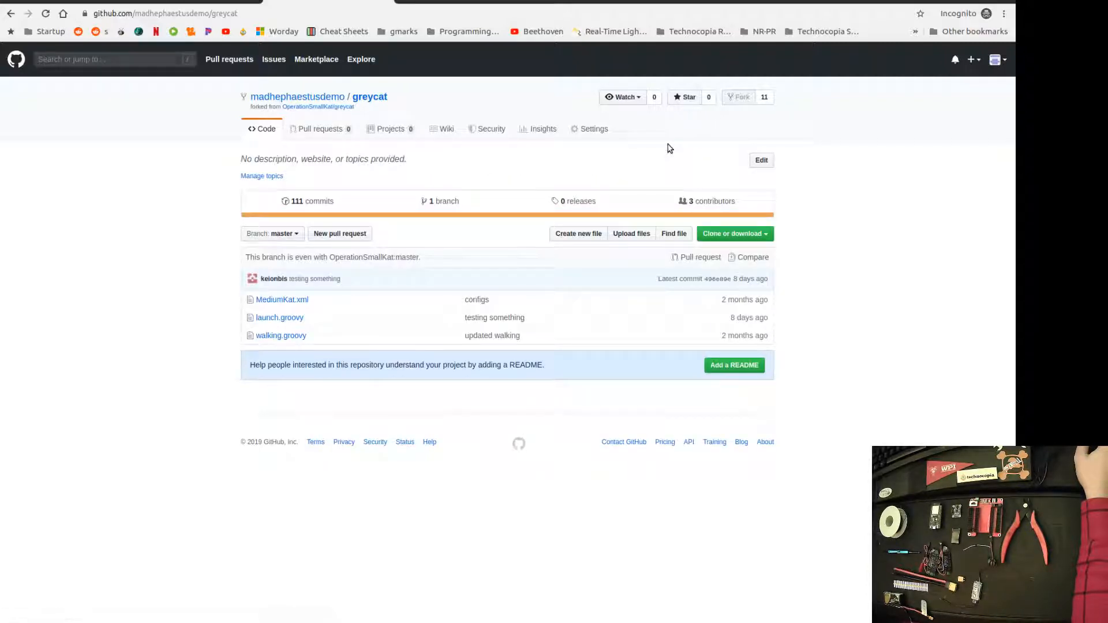
# Step: Check the fork instructions on the SmallKat project page, and copy the HTTPS clone URL of the forked greycat repository
pyautogui.click(69, 1)
pyautogui.scroll(-3, 465, 335)
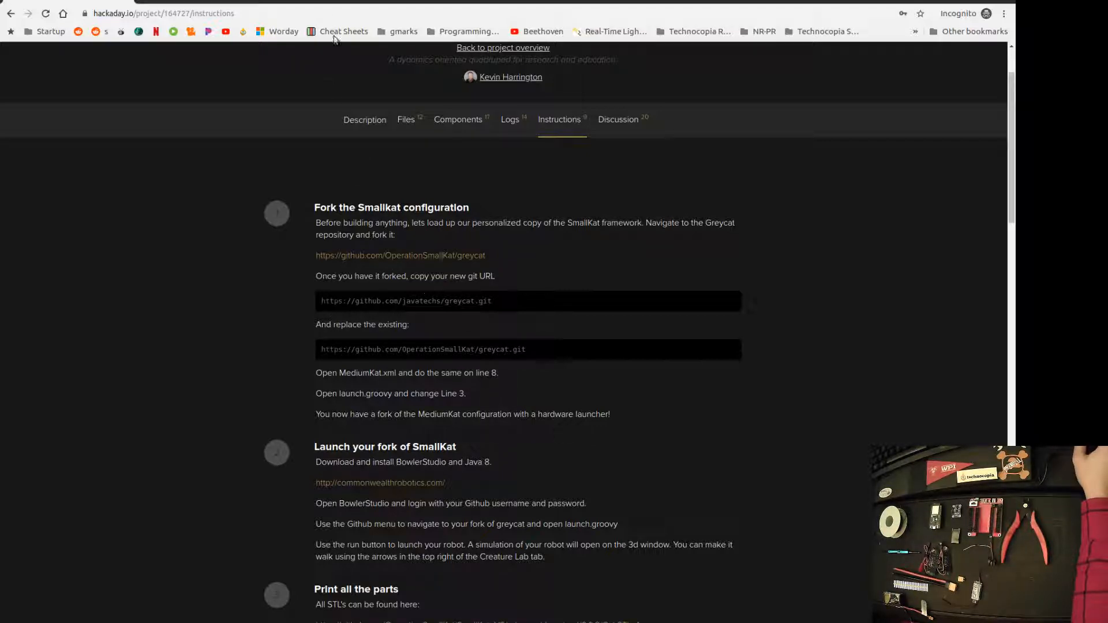
pyautogui.click(325, 3)
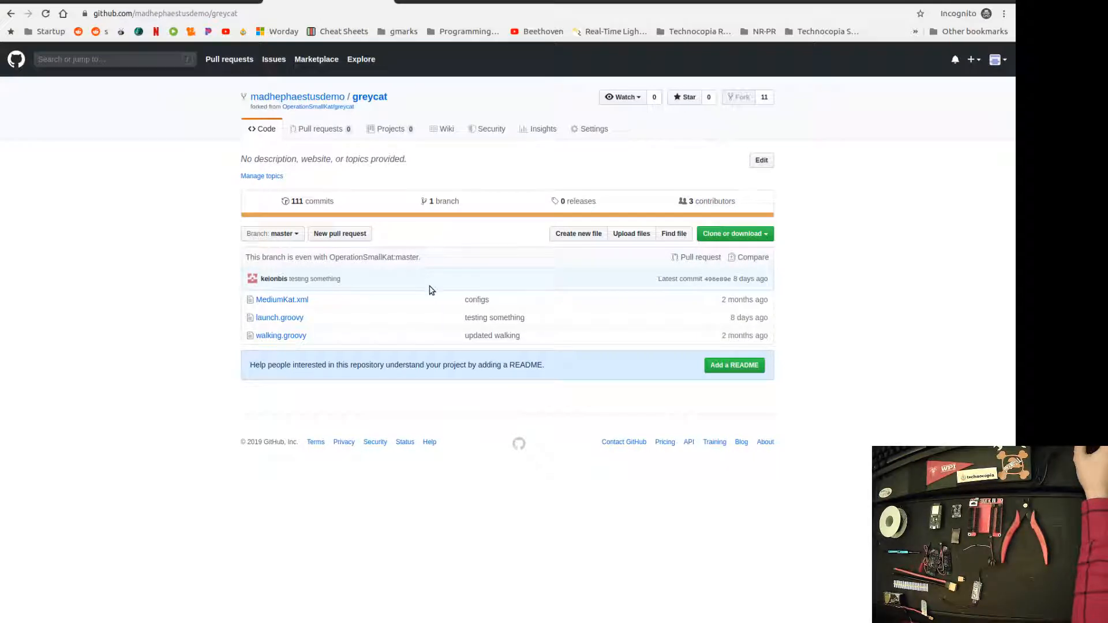
pyautogui.click(726, 234)
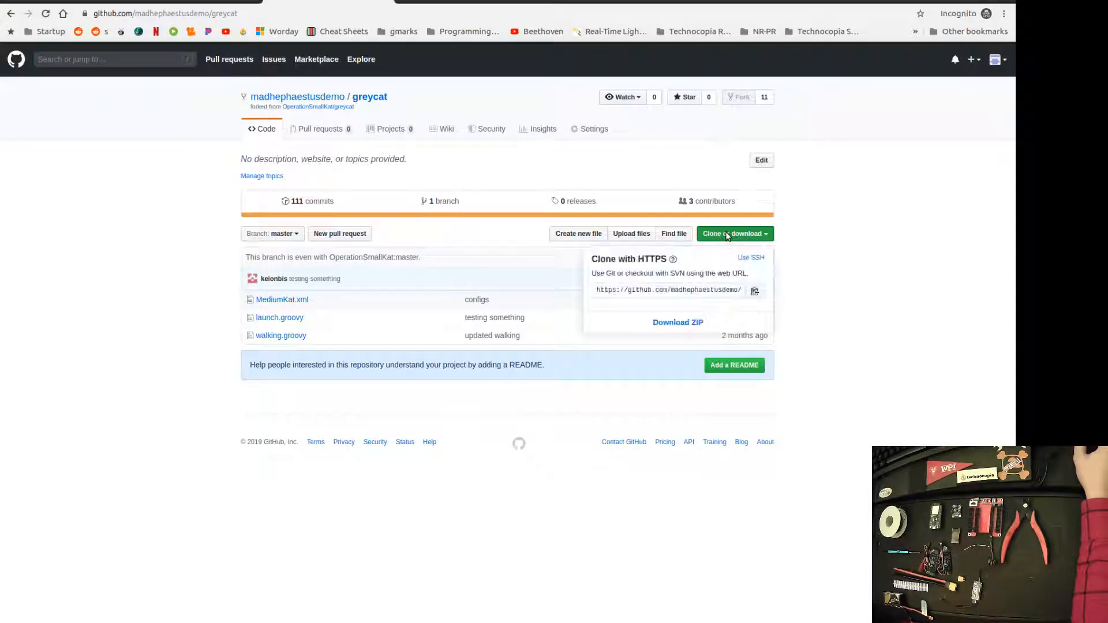
pyautogui.click(617, 292)
pyautogui.moveTo(616, 291); pyautogui.dragTo(598, 292)
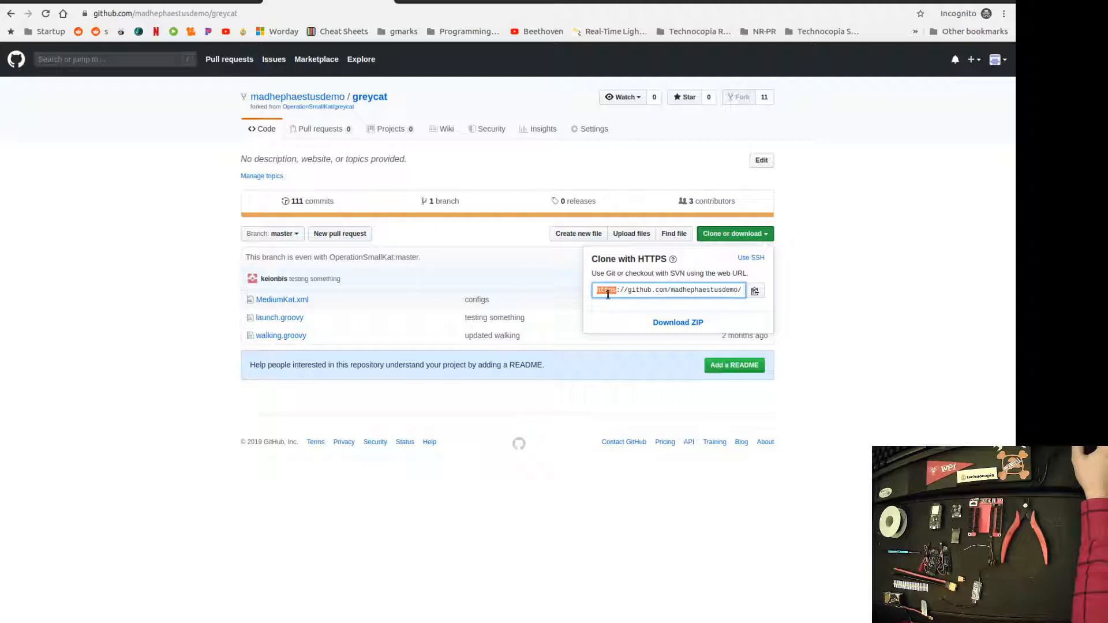
pyautogui.click(754, 291)
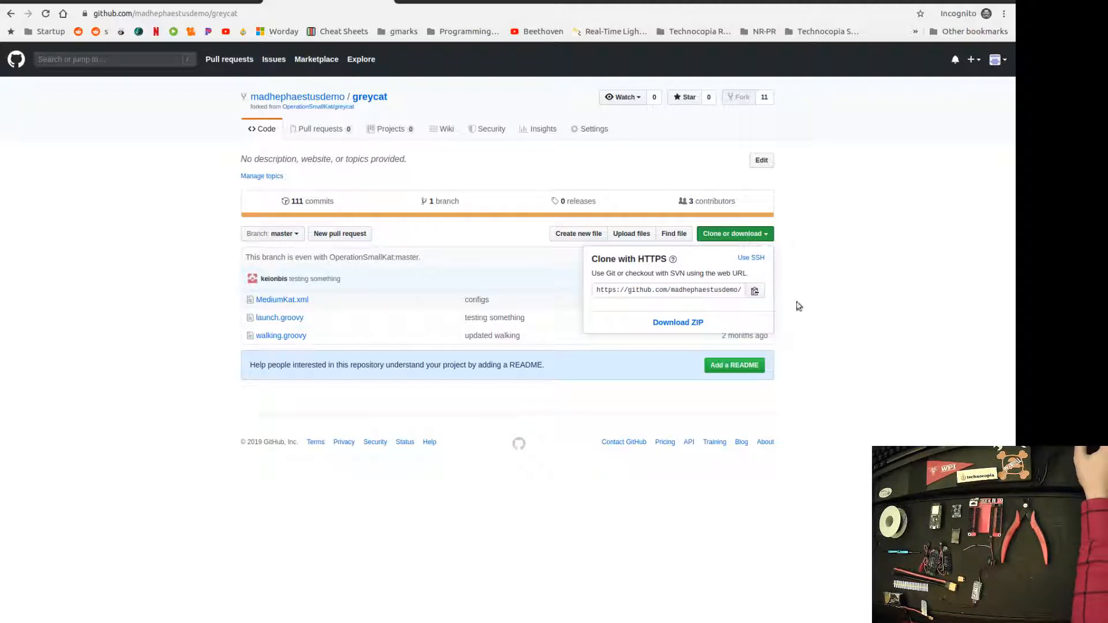
pyautogui.click(726, 293)
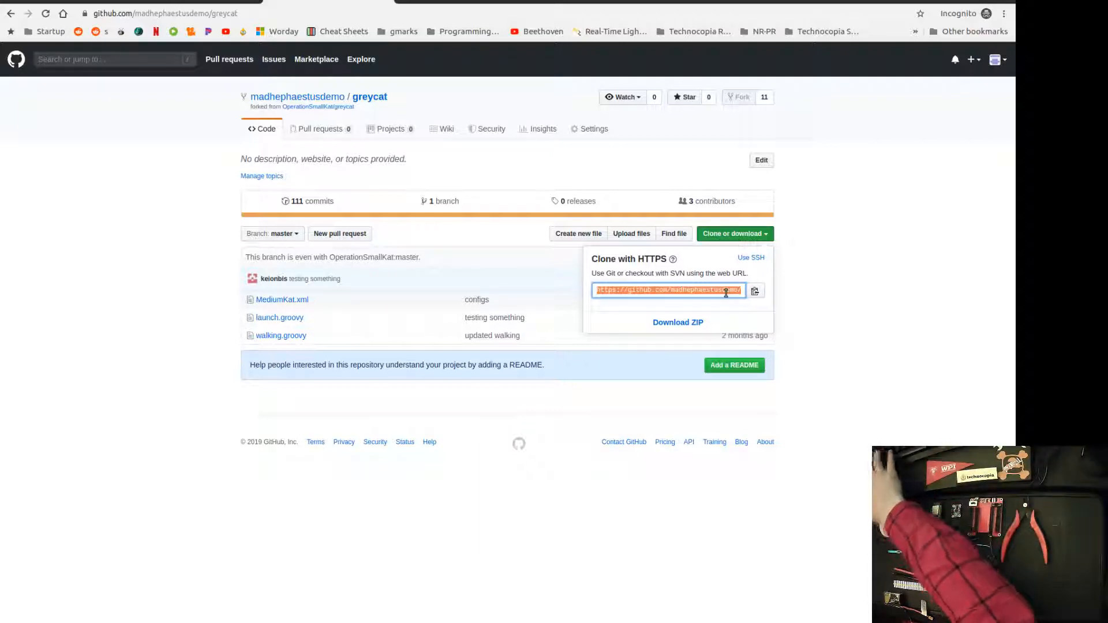
pyautogui.click(754, 291)
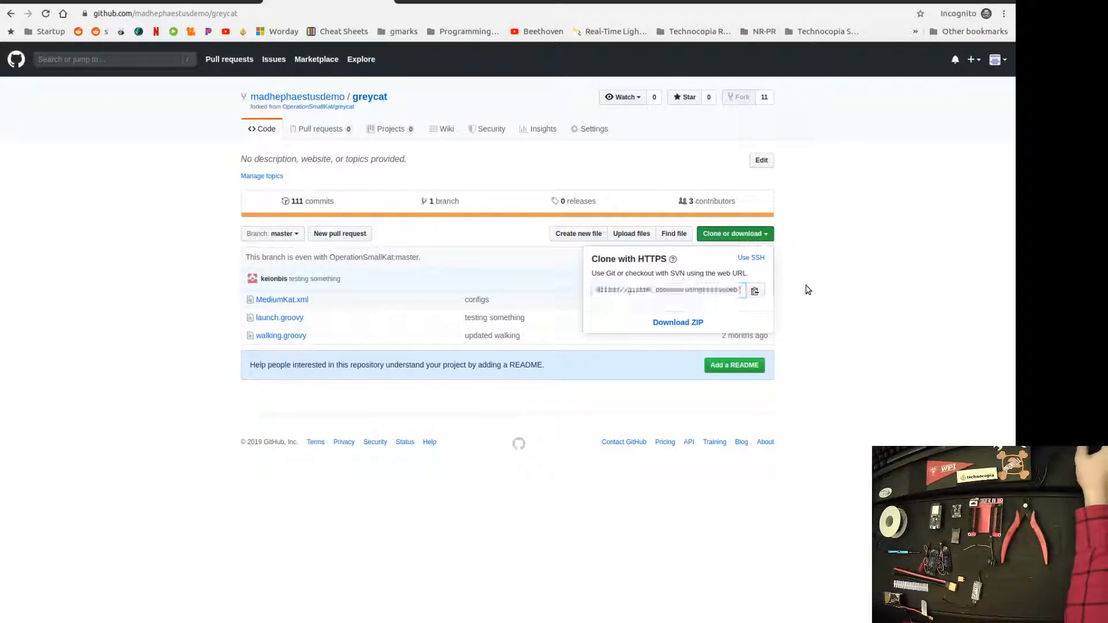
pyautogui.click(807, 290)
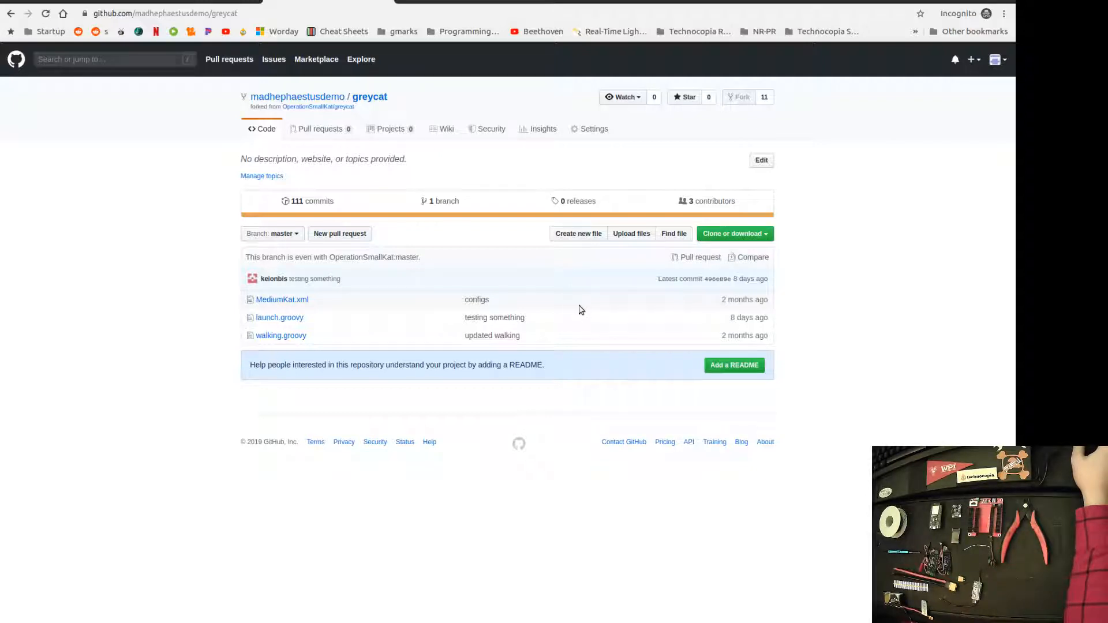
# Step: In the fork's MediumKat.xml, replace the greycat git URL on line 8 with the copied fork URL and commit to master
pyautogui.click(288, 304)
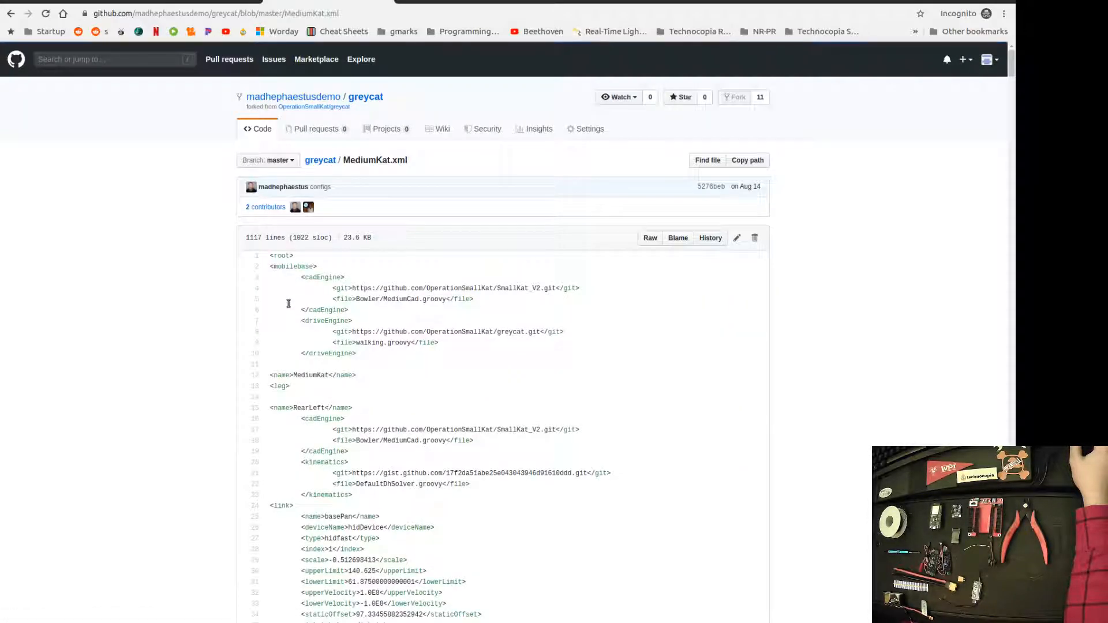
pyautogui.click(736, 239)
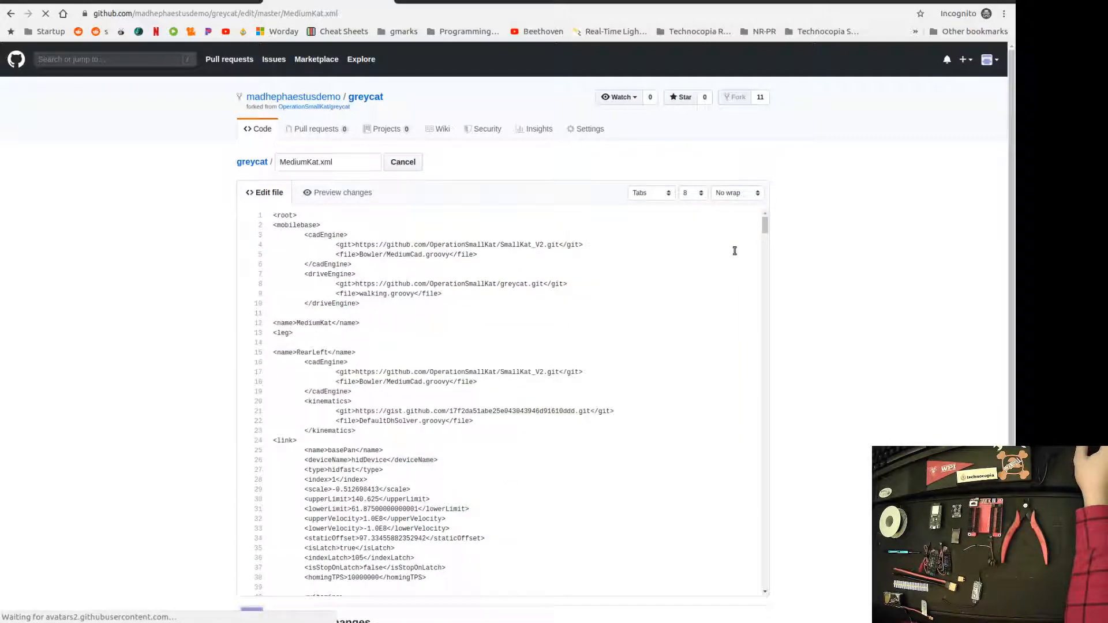
pyautogui.doubleClick(517, 285)
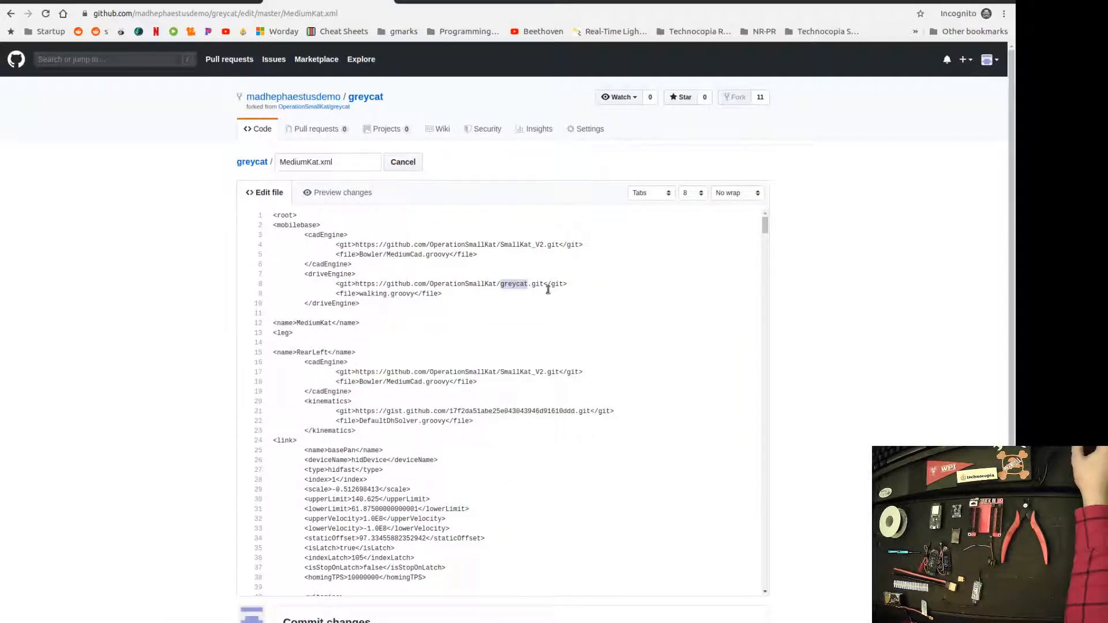
pyautogui.moveTo(544, 285); pyautogui.dragTo(355, 283)
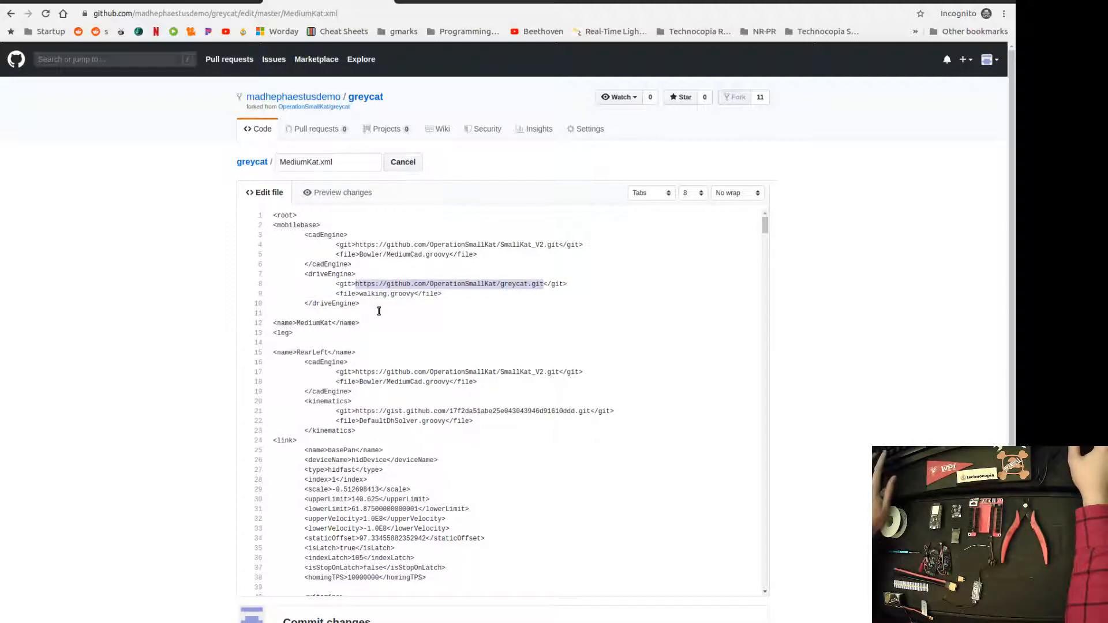
pyautogui.hotkey('ctrl', 'v')
pyautogui.scroll(-4, 199, 571)
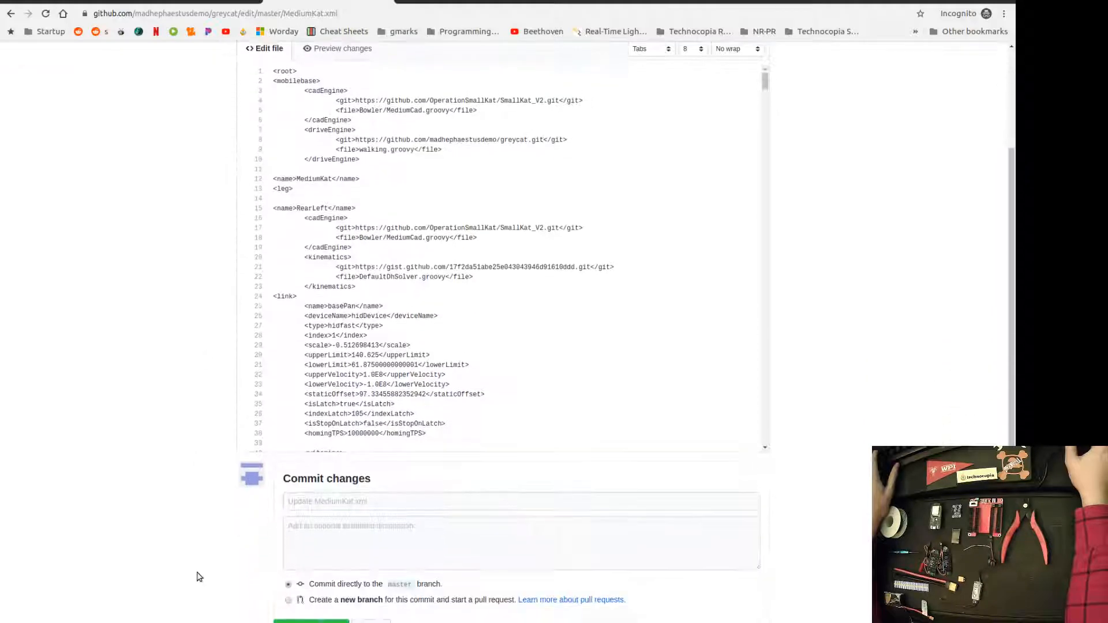
pyautogui.click(295, 536)
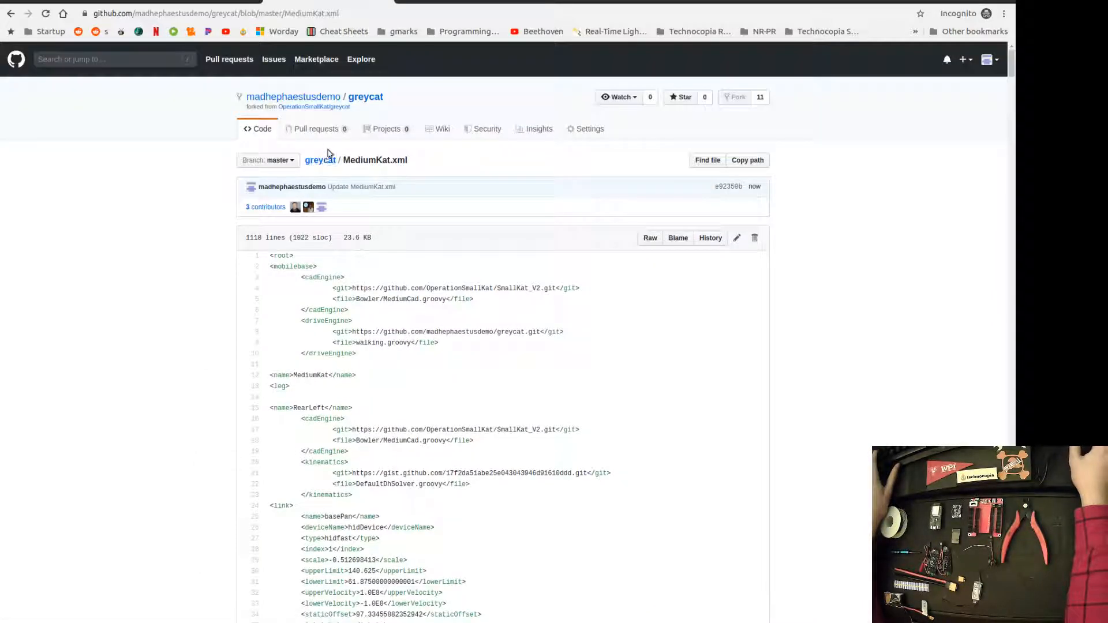
# Step: In the fork's launch.groovy, replace the greycat git URL on line 3 with the quoted fork URL and commit directly to master
pyautogui.click(321, 161)
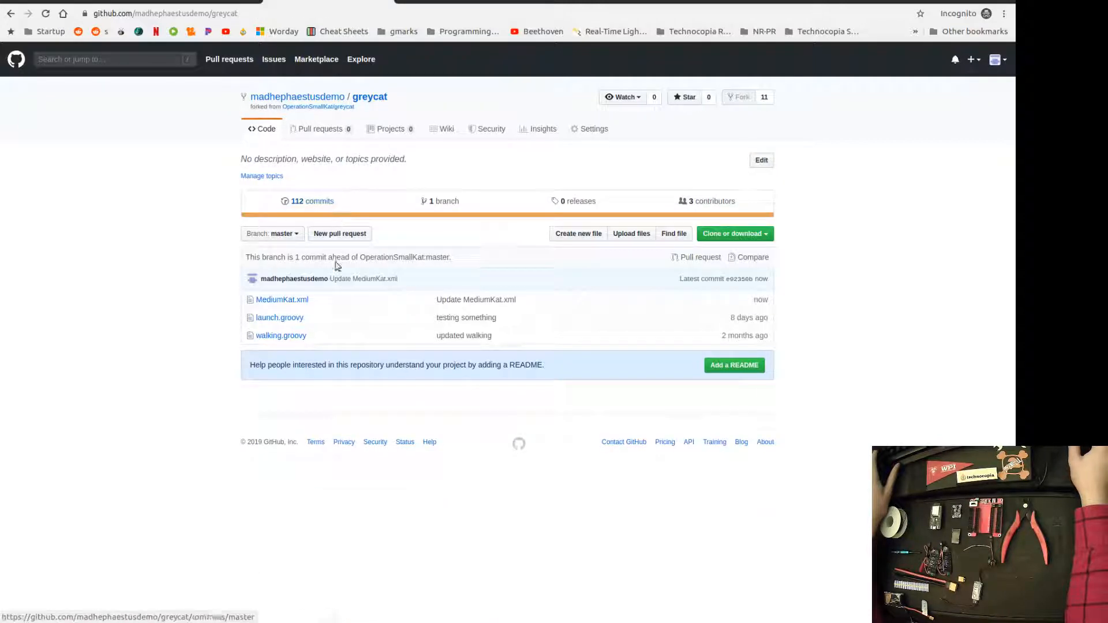
pyautogui.click(281, 318)
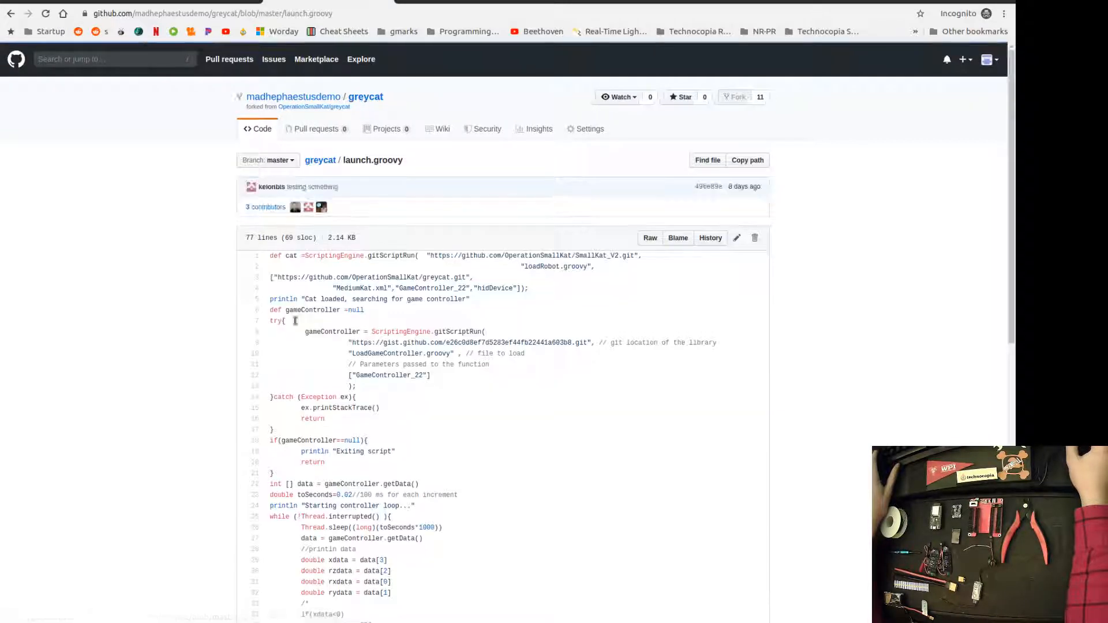
pyautogui.click(740, 239)
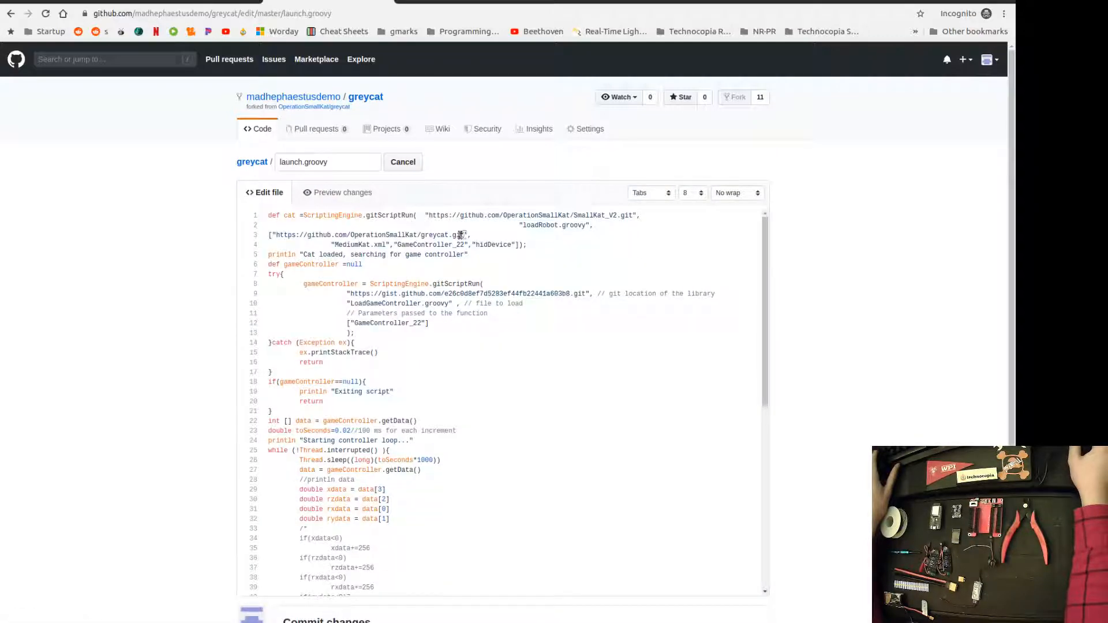
pyautogui.moveTo(460, 235); pyautogui.dragTo(274, 236)
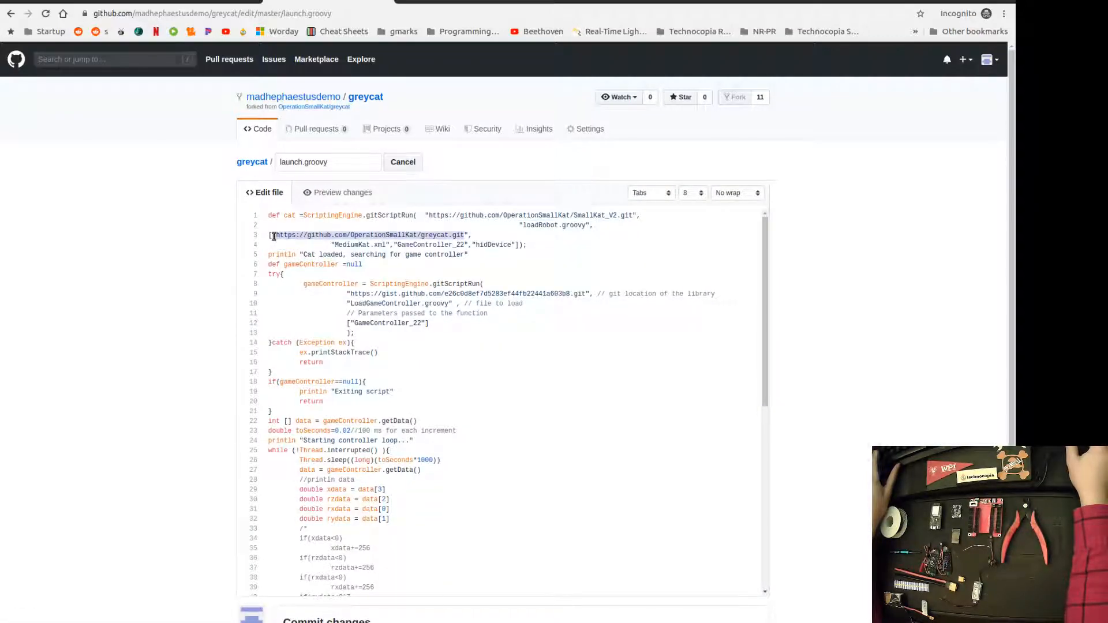
pyautogui.hotkey('ctrl', 'v')
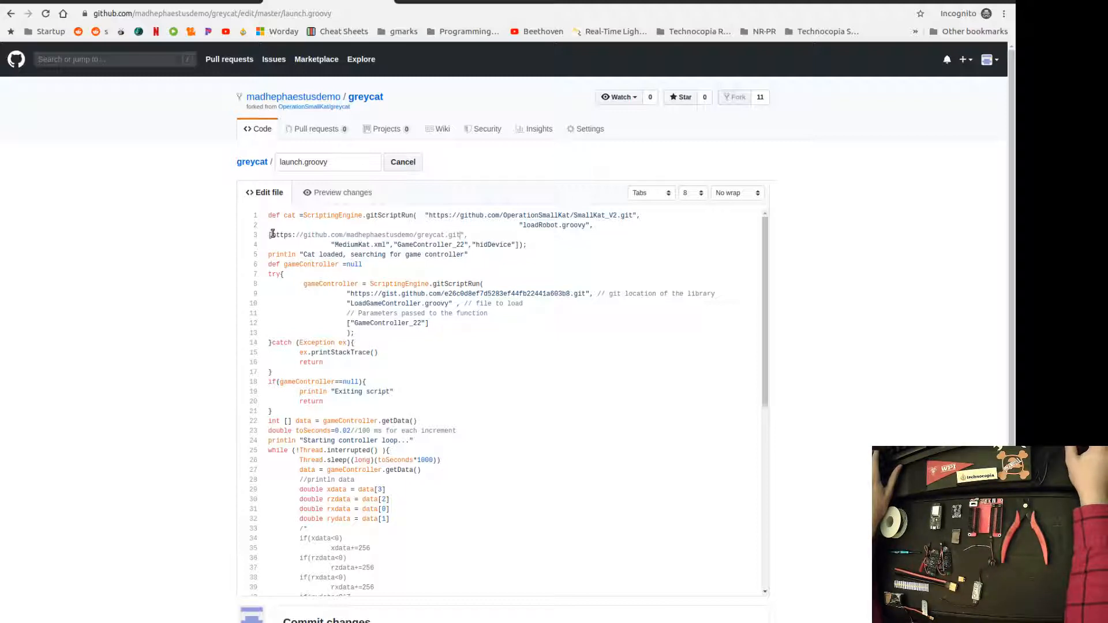
pyautogui.write('"')
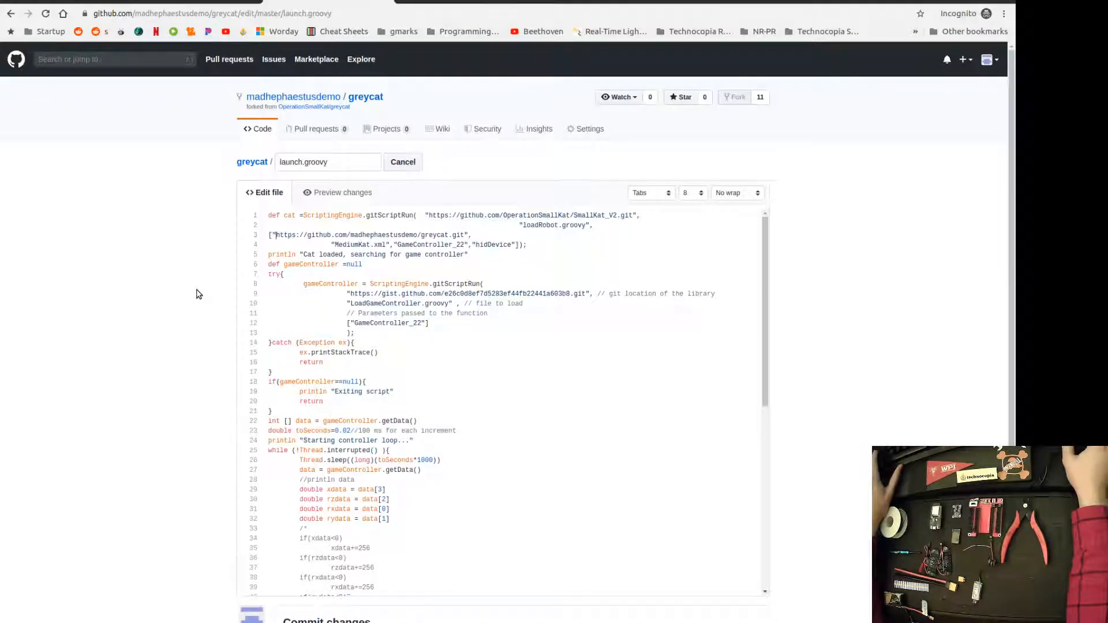
pyautogui.scroll(-5, 198, 294)
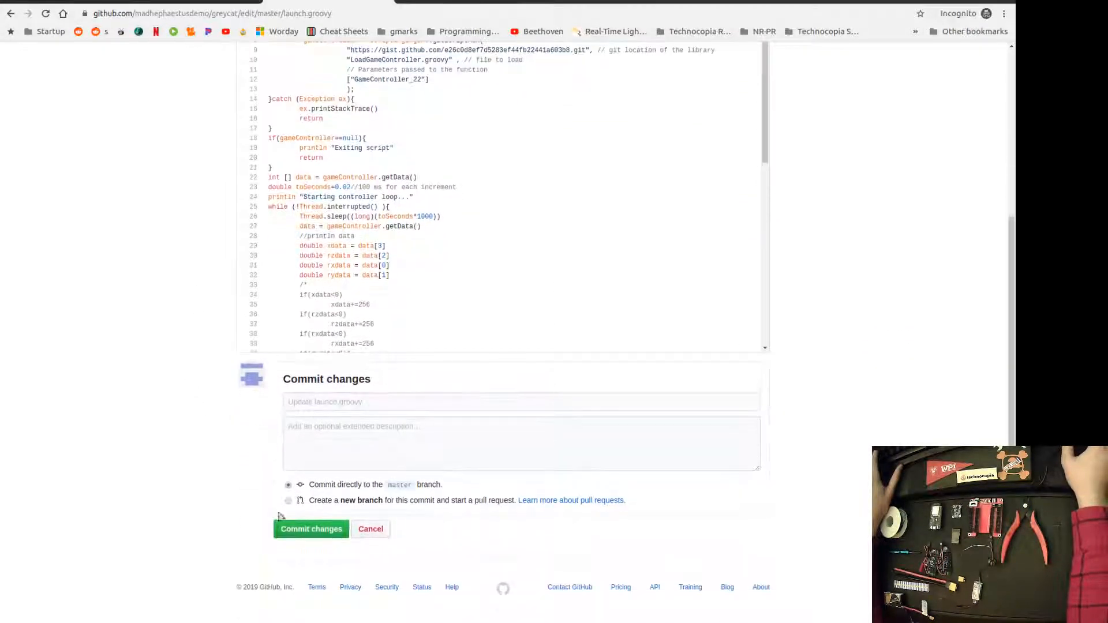
pyautogui.click(300, 529)
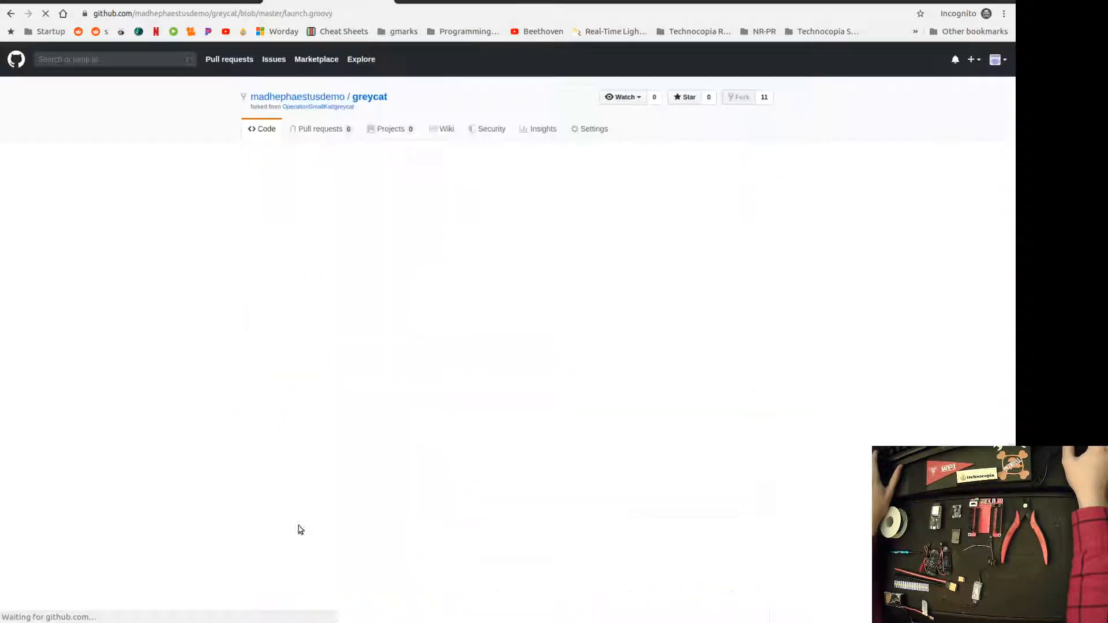
pyautogui.click(330, 163)
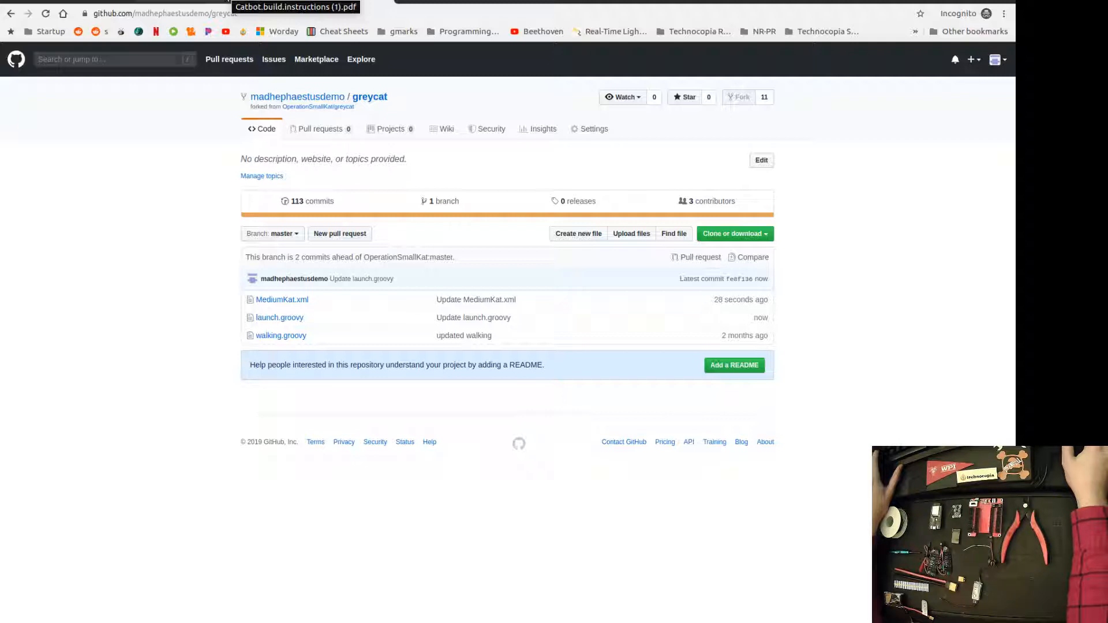
# Step: Read "Launch your fork of SmallKat" in the project's build instructions and switch to BowlerStudio
pyautogui.click(225, 2)
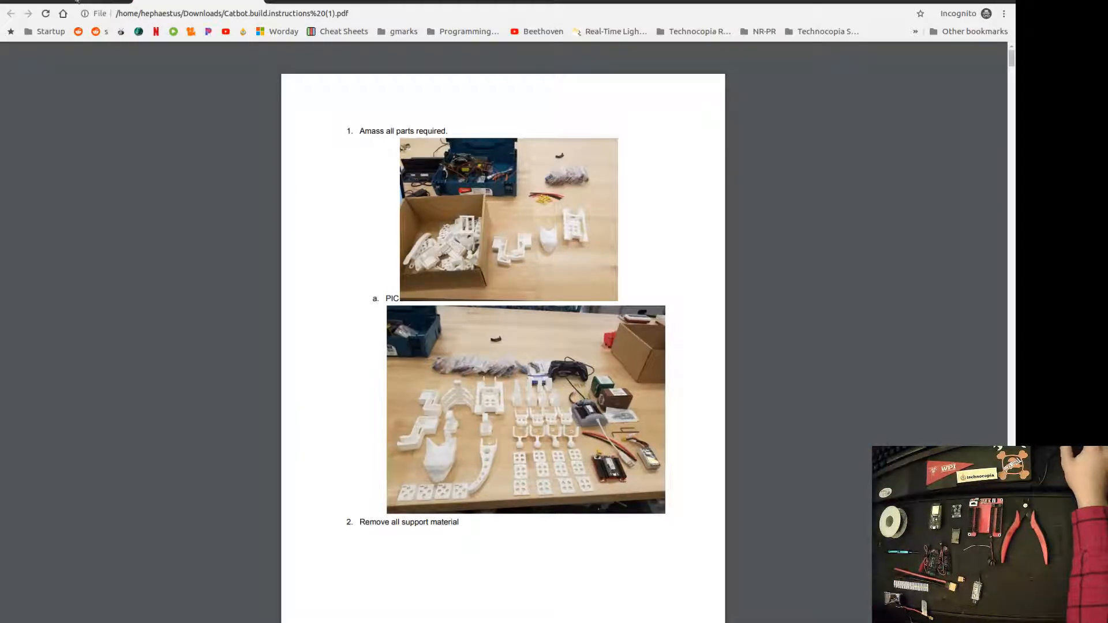
pyautogui.click(209, 3)
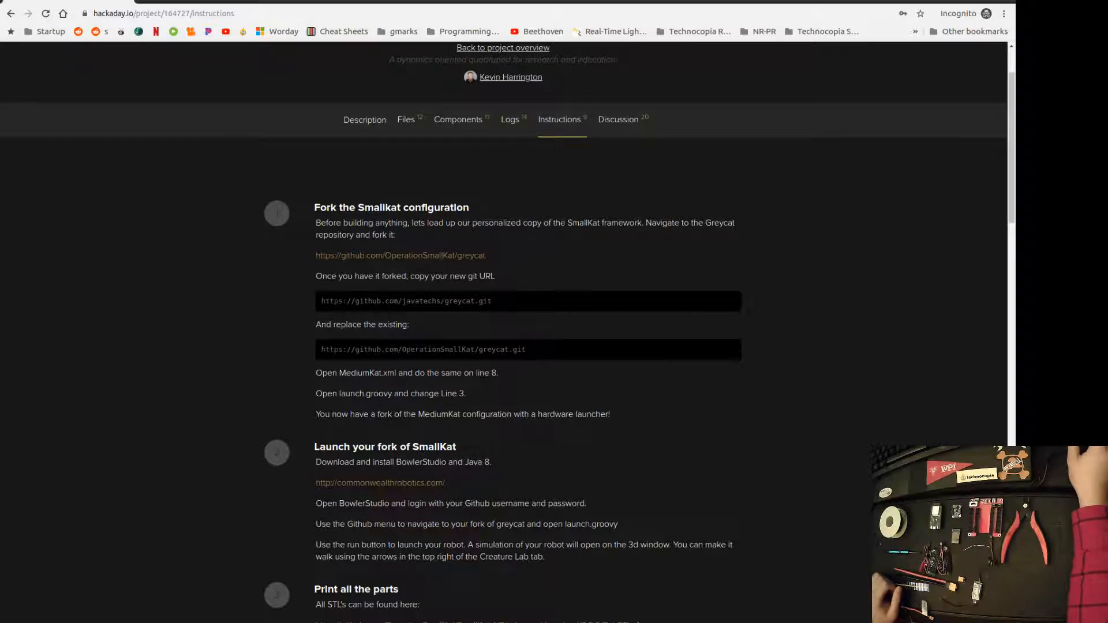
pyautogui.click(0, 3)
pyautogui.scroll(-3, 299, 489)
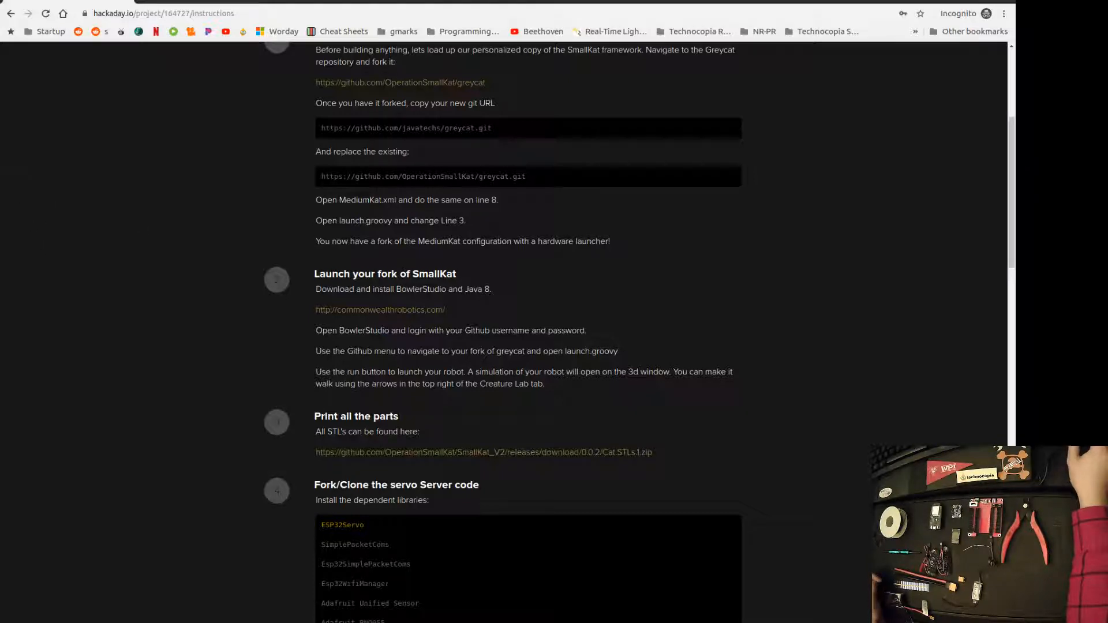
pyautogui.click(3, 155)
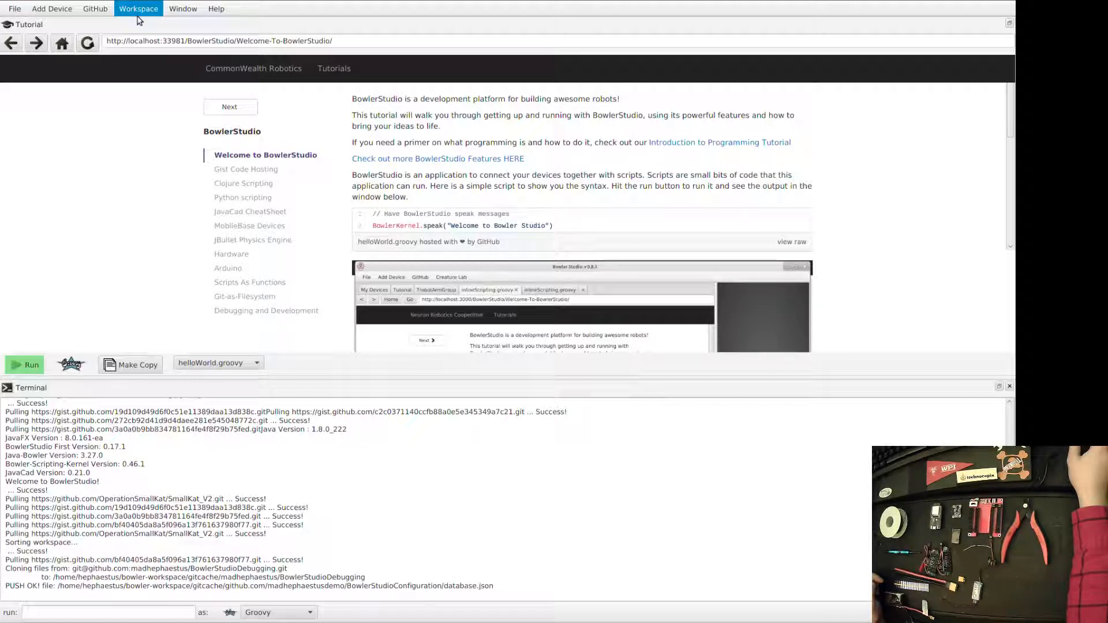
# Step: Add the forked greycat repository from the account's own GitHub repositories to the BowlerStudio workspace
pyautogui.click(92, 12)
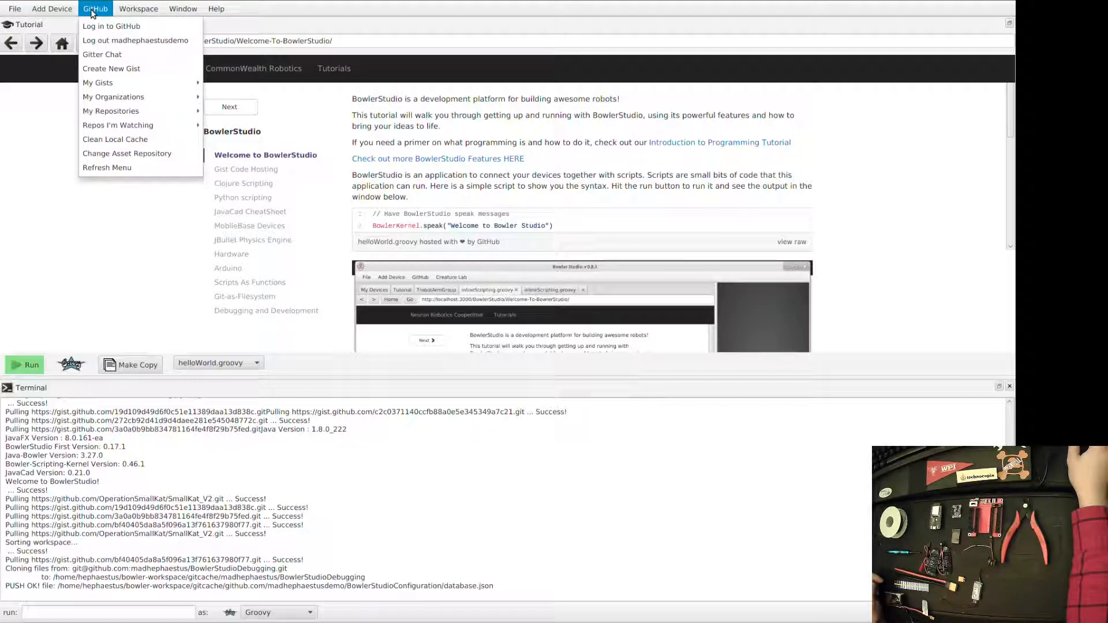
pyautogui.click(92, 12)
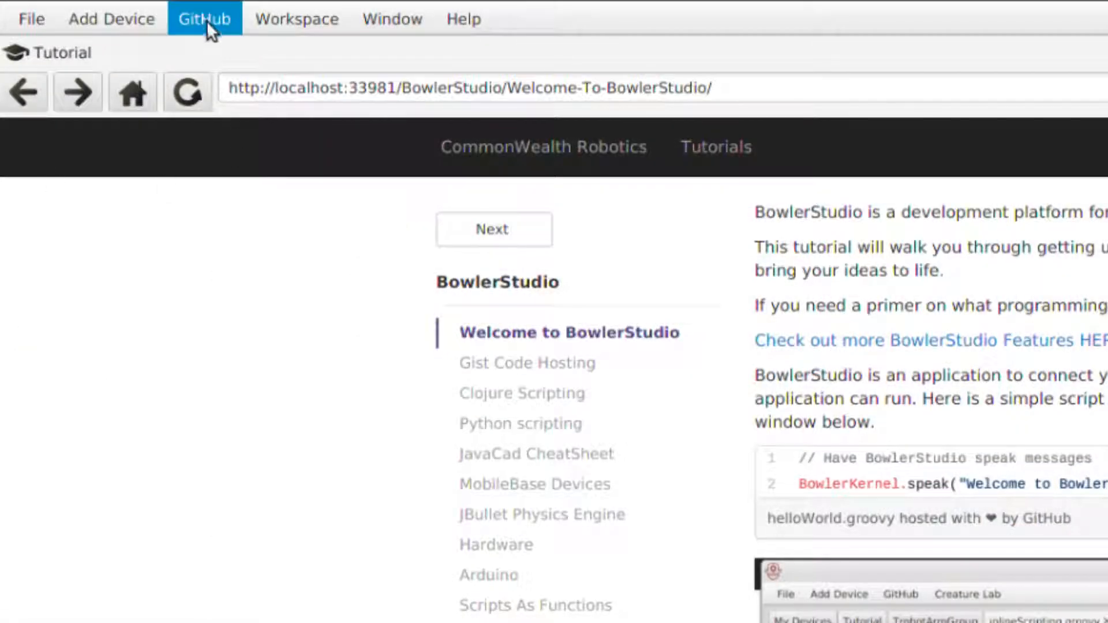
pyautogui.click(204, 17)
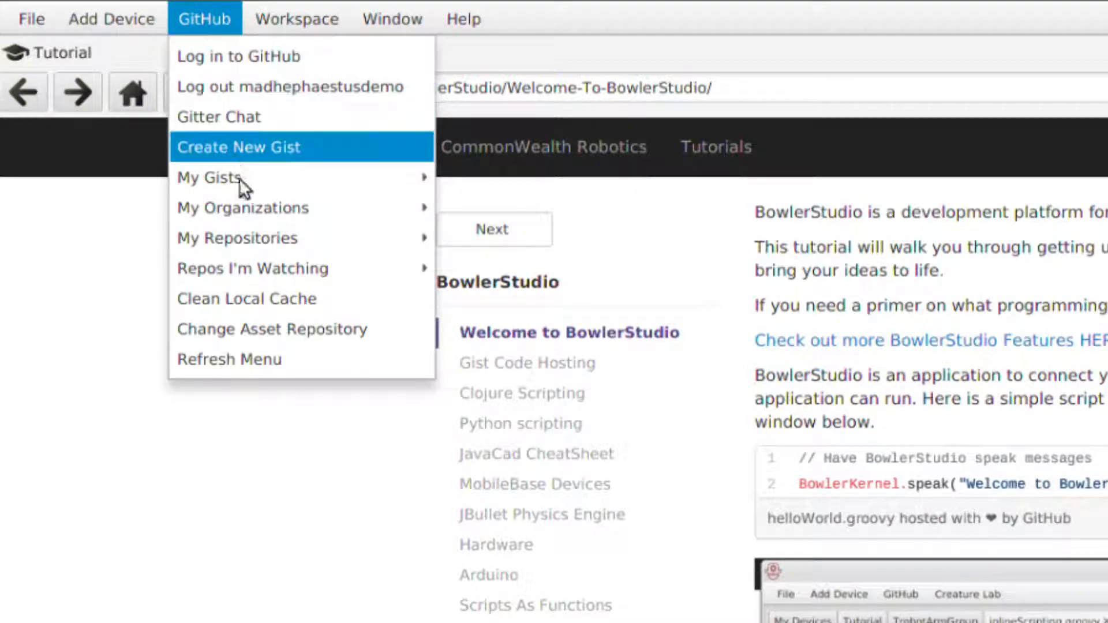
pyautogui.moveTo(247, 239)
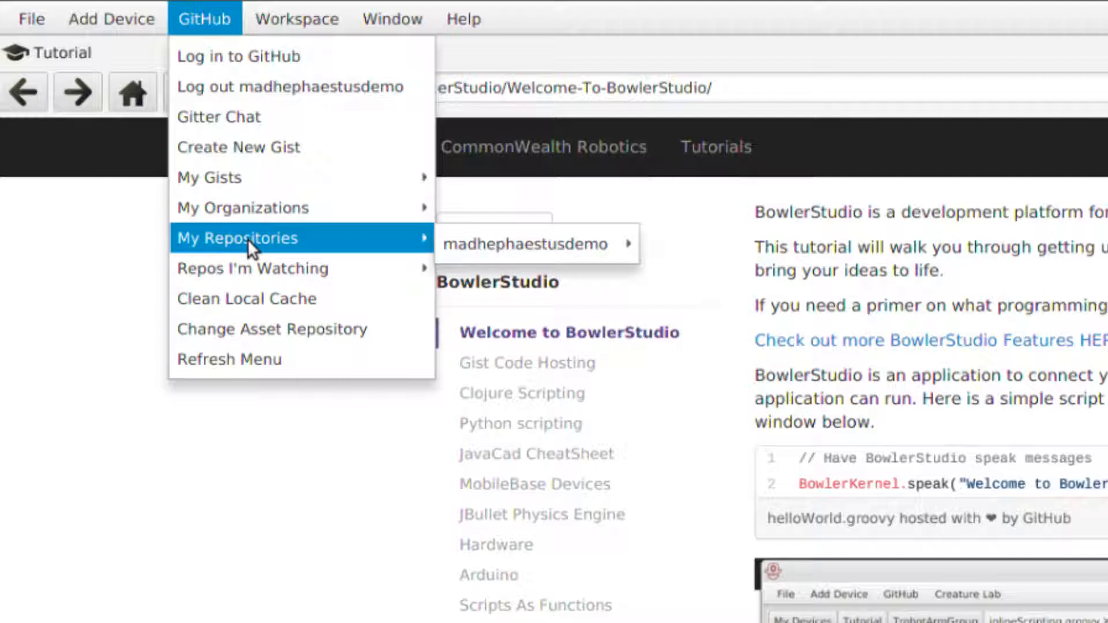
pyautogui.moveTo(468, 243)
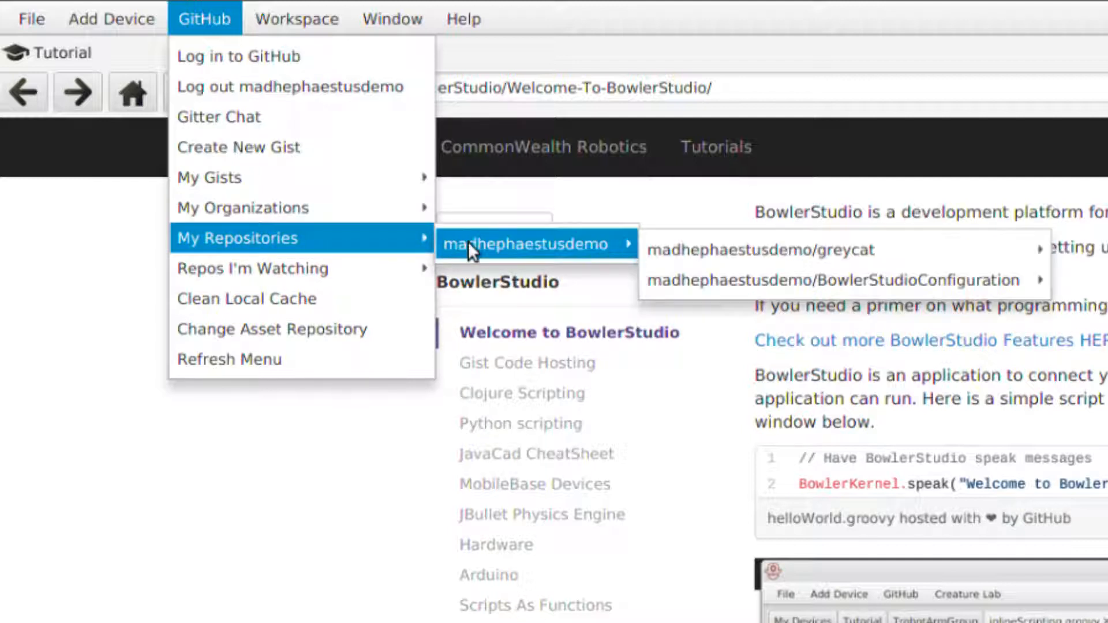
pyautogui.moveTo(729, 249)
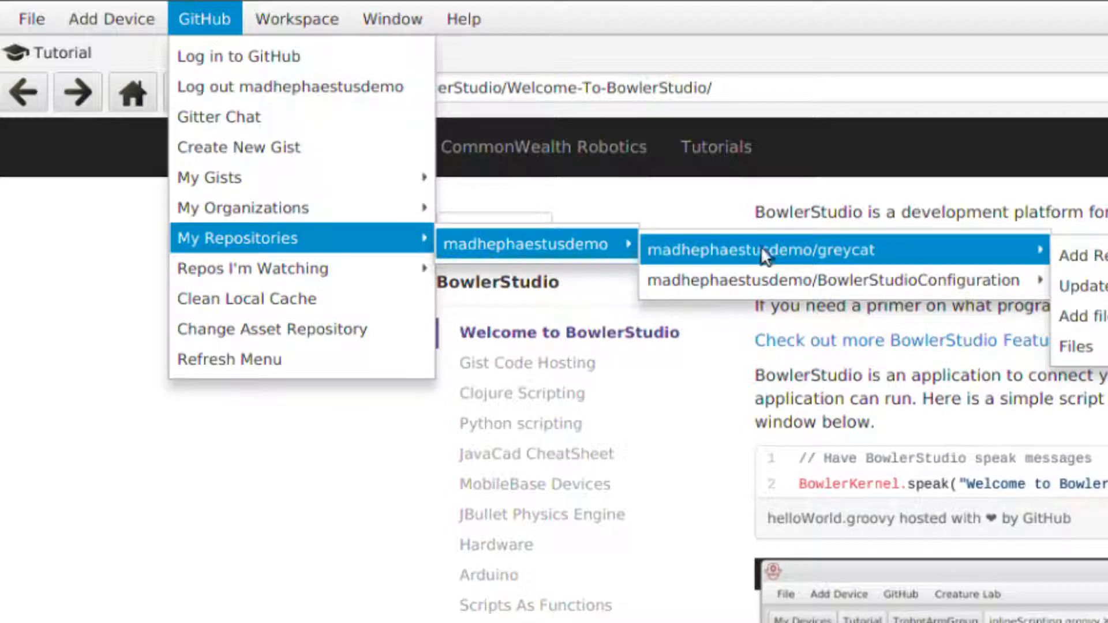
pyautogui.click(1094, 256)
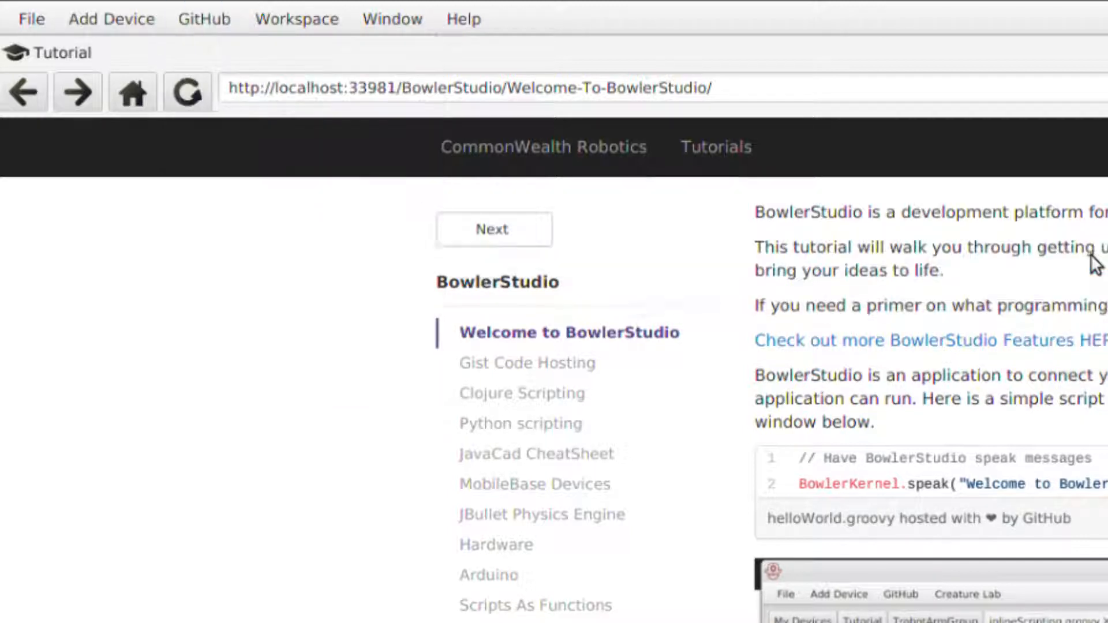
# Step: Open launch.groovy from the forked greycat repository in the workspace, check the fork URL on line 3 and run the script
pyautogui.click(317, 22)
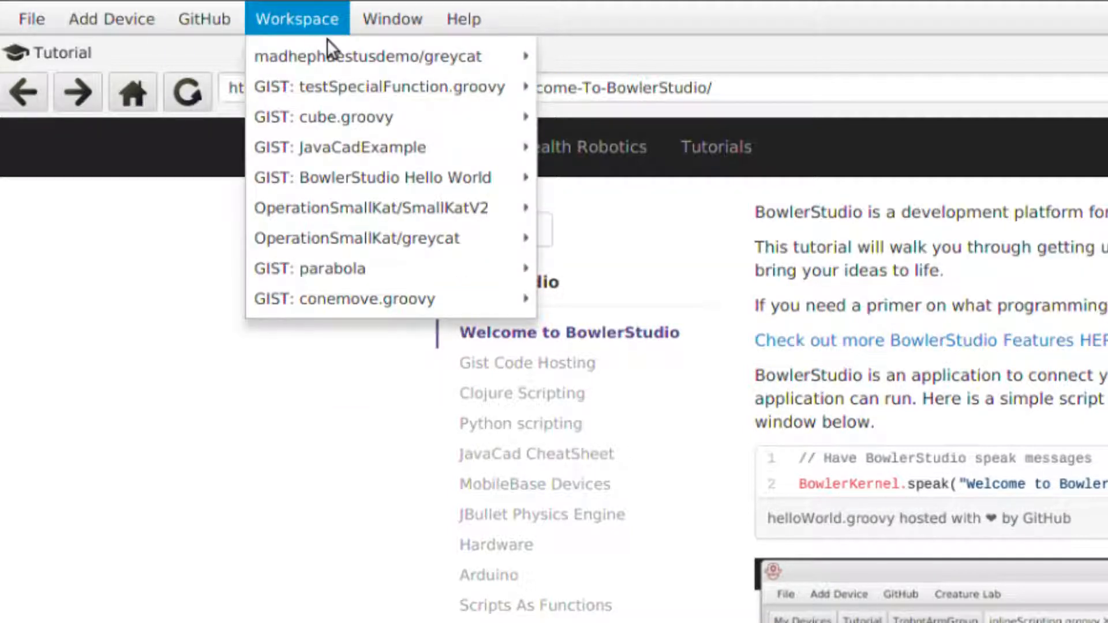
pyautogui.moveTo(296, 47)
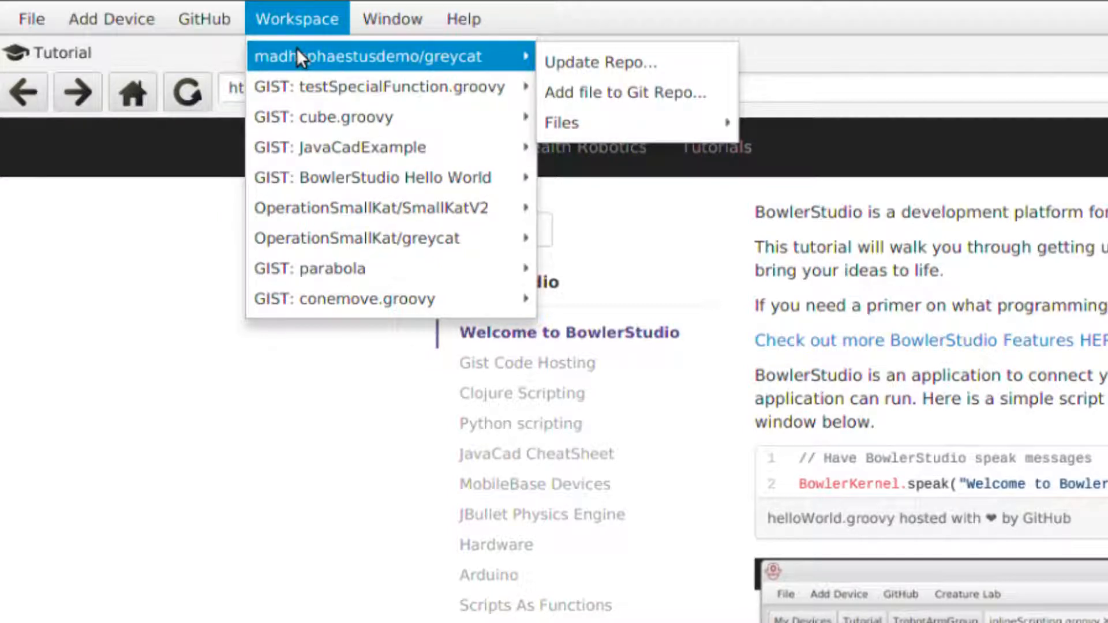
pyautogui.moveTo(628, 127)
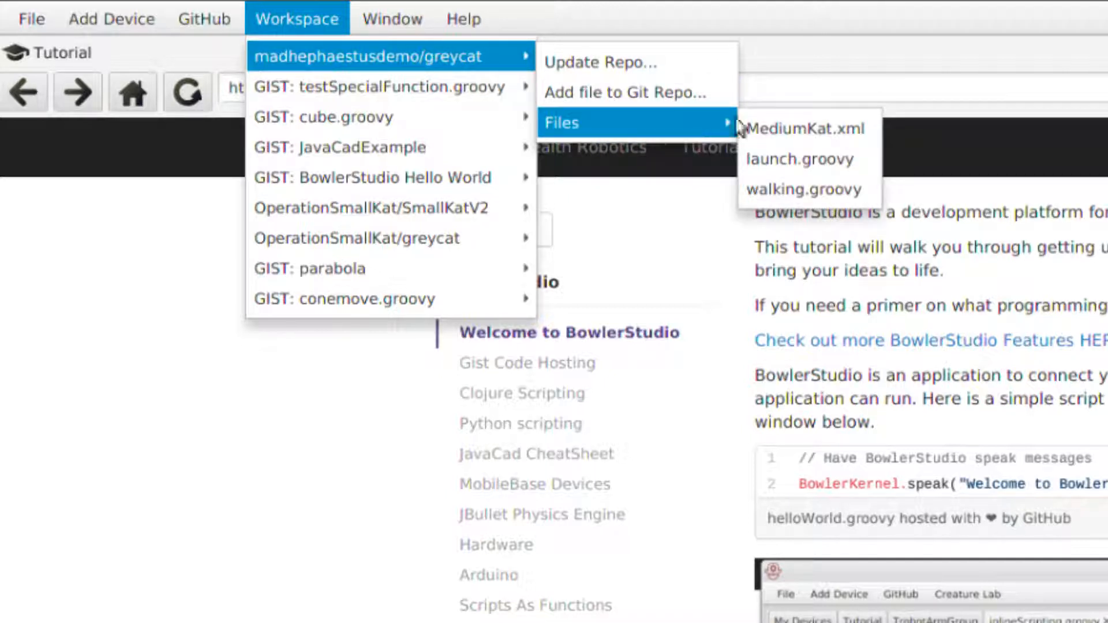
pyautogui.click(778, 161)
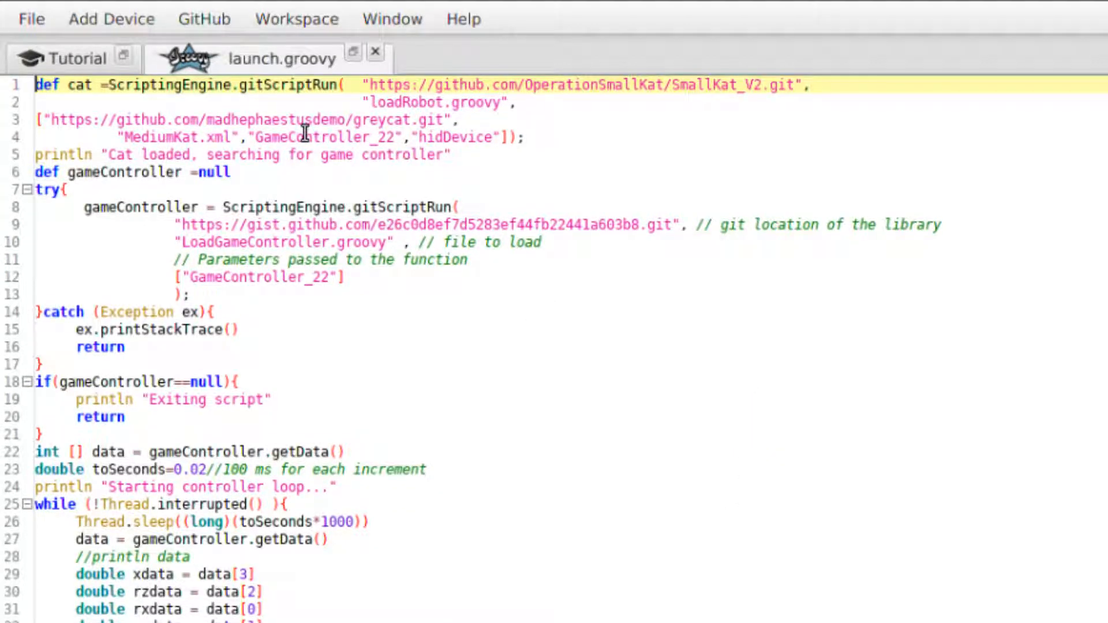
pyautogui.doubleClick(292, 119)
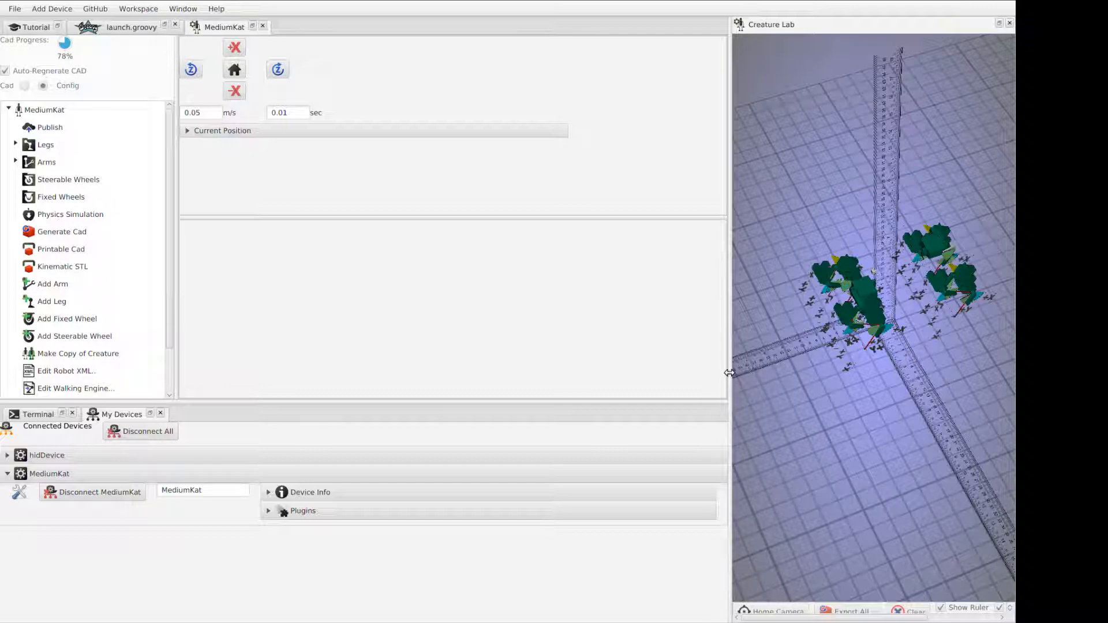
# Step: Widen the Creature Lab 3D view and switch the MediumKat display from Config to Cad
pyautogui.moveTo(729, 373); pyautogui.dragTo(626, 369)
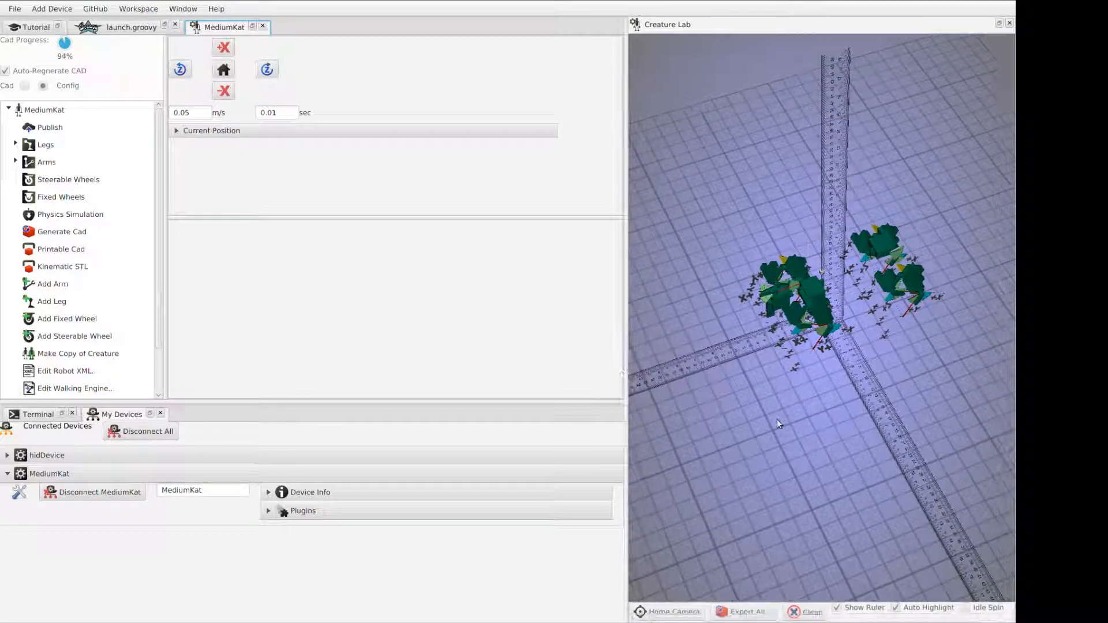
pyautogui.moveTo(777, 419); pyautogui.dragTo(706, 346)
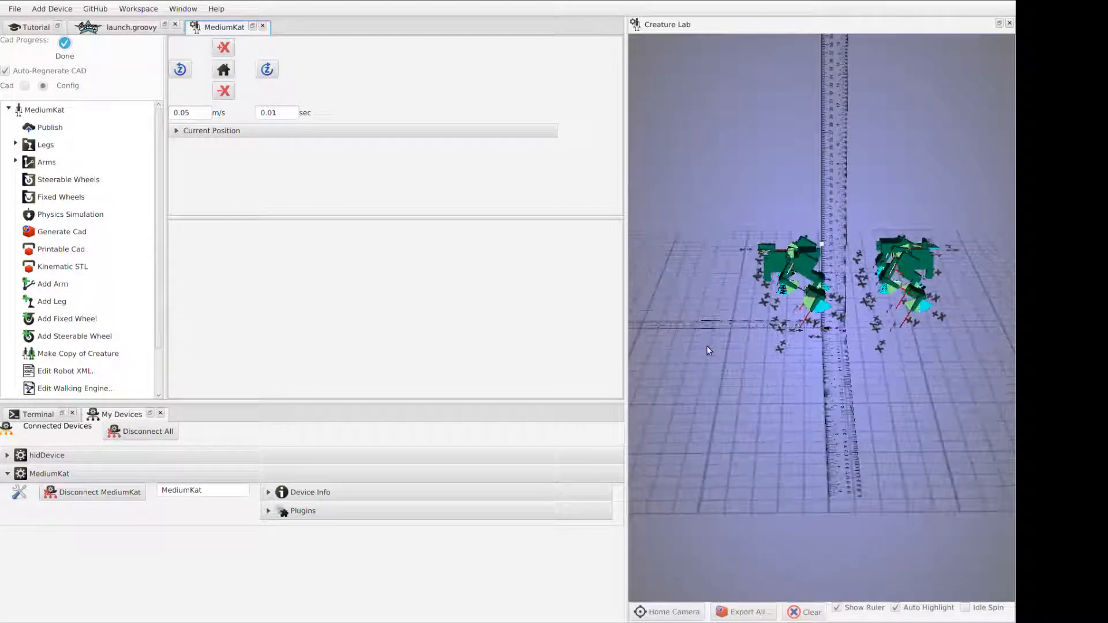
pyautogui.click(25, 86)
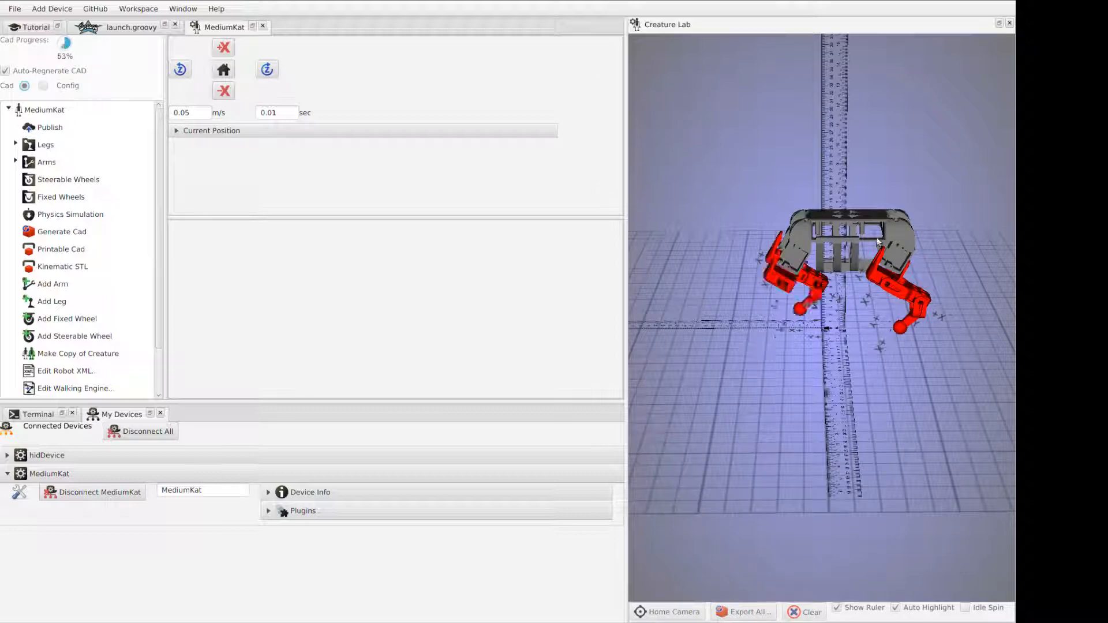
# Step: Inspect the MediumKat CAD model and test its walking by driving it both ways along X and turning it both ways about Z
pyautogui.moveTo(878, 242); pyautogui.dragTo(838, 275)
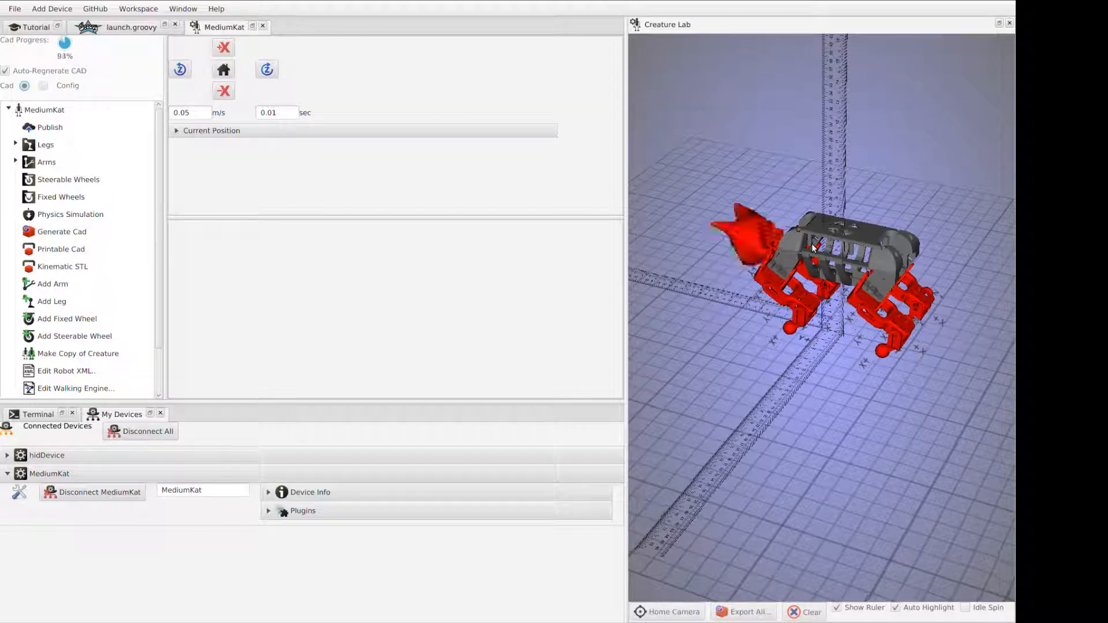
pyautogui.scroll(5, 812, 245)
pyautogui.moveTo(785, 296); pyautogui.dragTo(884, 234)
pyautogui.scroll(-5, 816, 257)
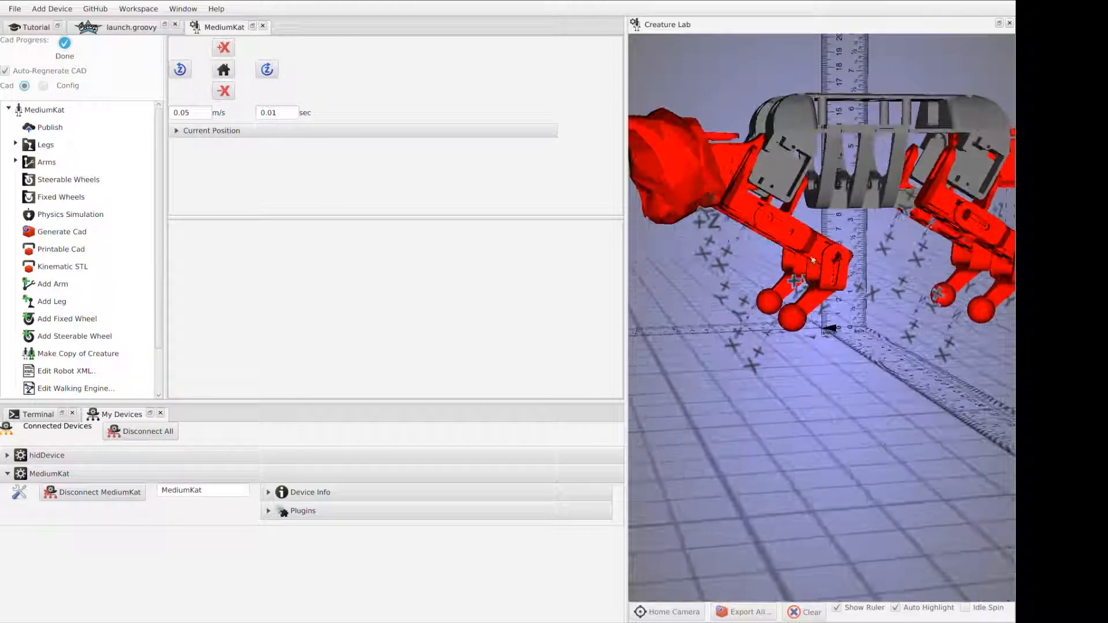
pyautogui.moveTo(809, 257); pyautogui.dragTo(872, 280)
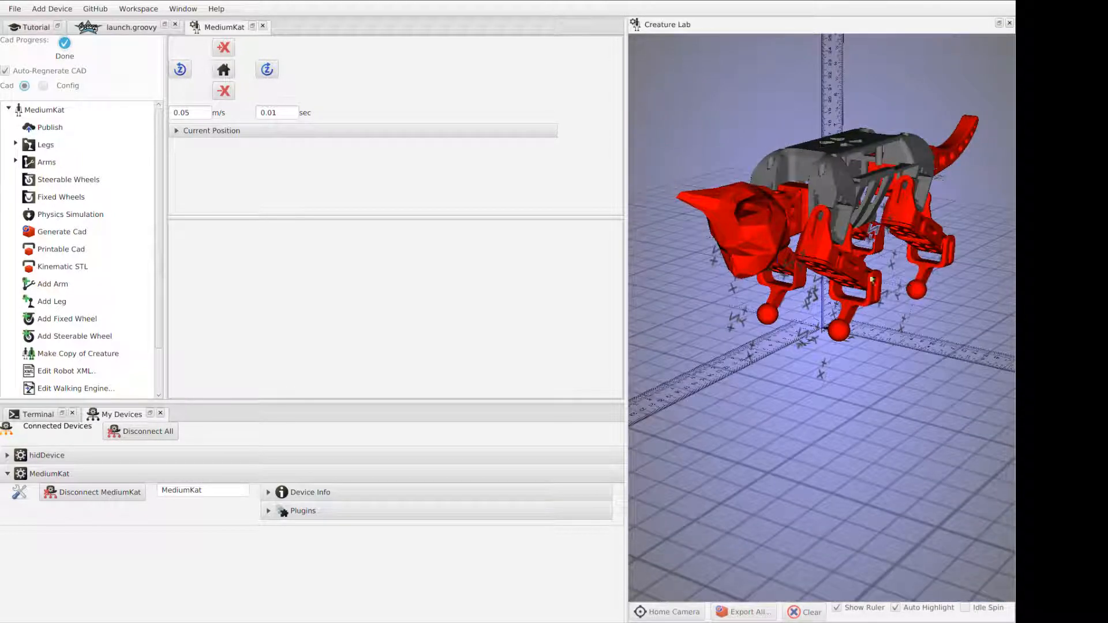
pyautogui.click(224, 49)
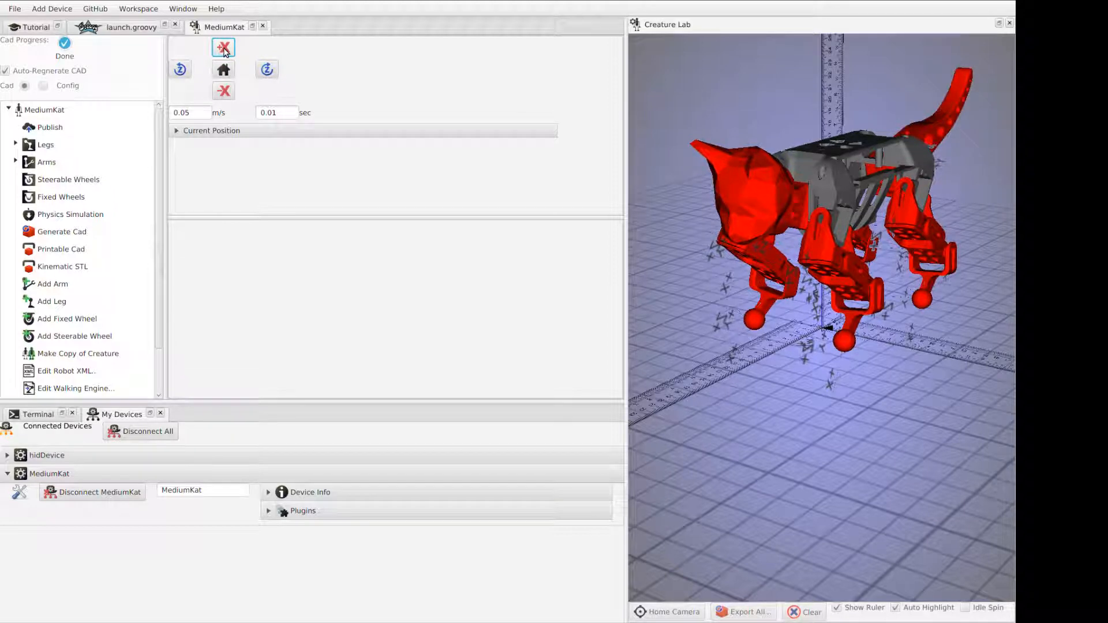
pyautogui.click(267, 70)
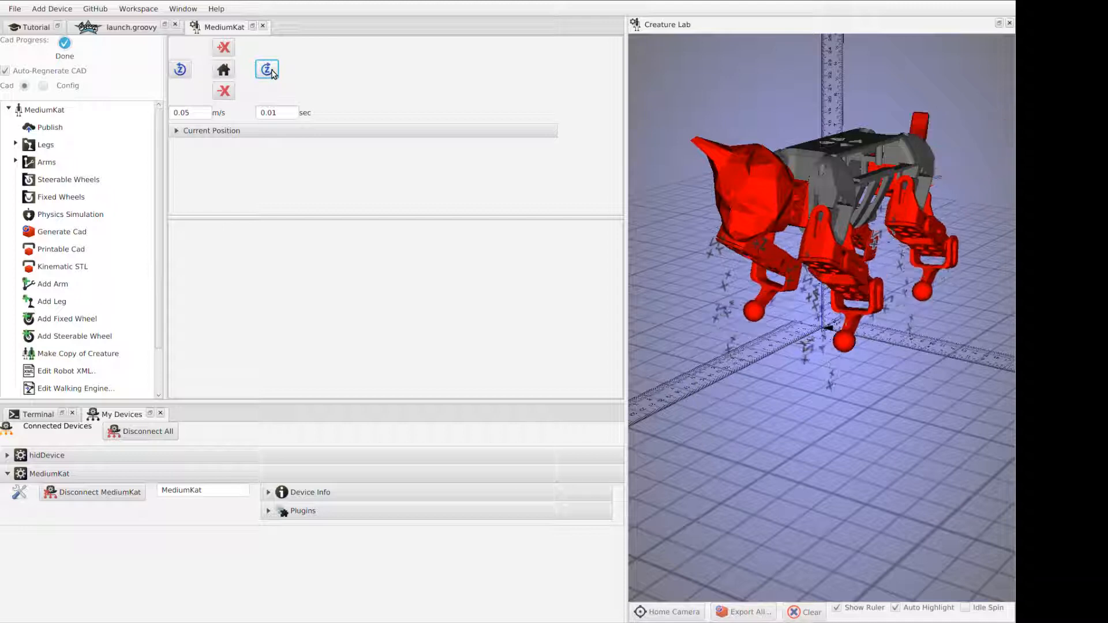
pyautogui.click(218, 90)
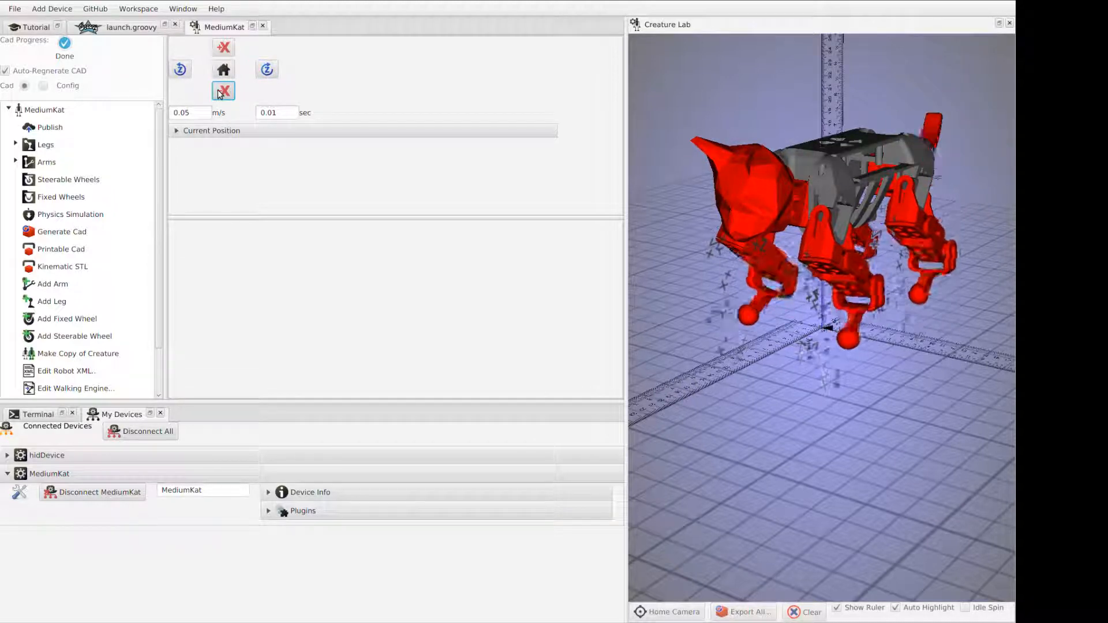
pyautogui.click(181, 72)
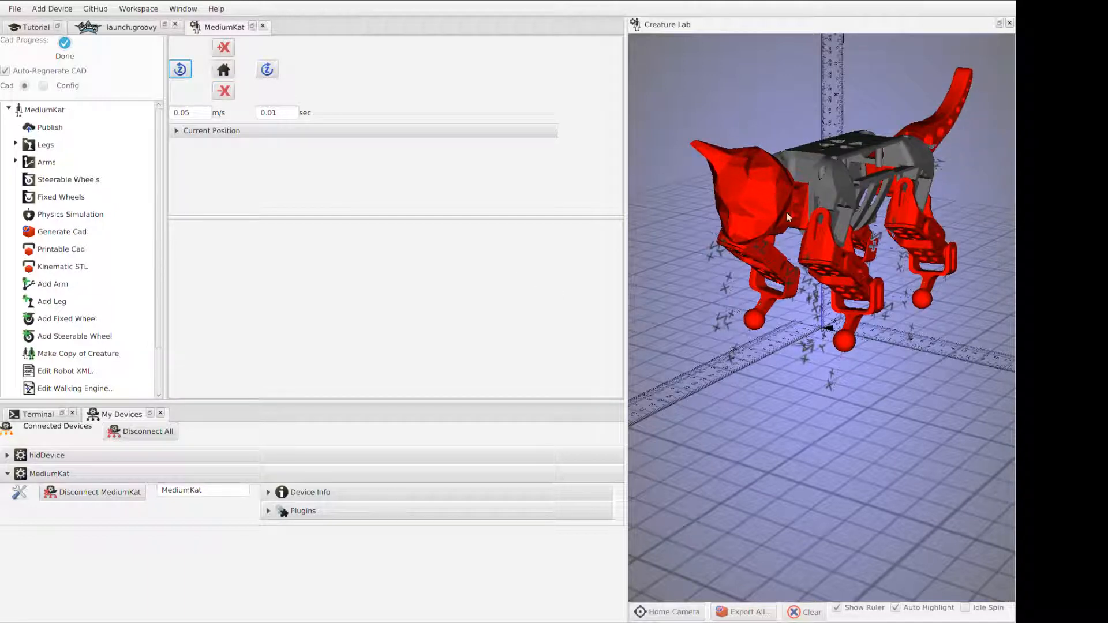
# Step: Open the MediumKat's physics simulation and start running it
pyautogui.moveTo(787, 213); pyautogui.dragTo(850, 197)
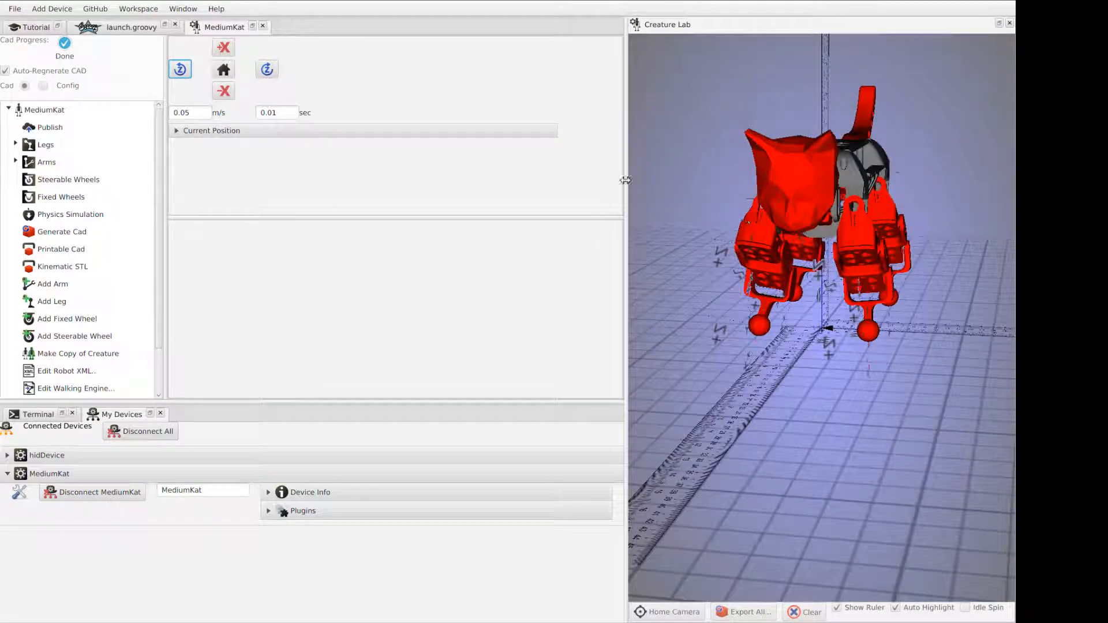
pyautogui.moveTo(811, 306); pyautogui.dragTo(589, 348)
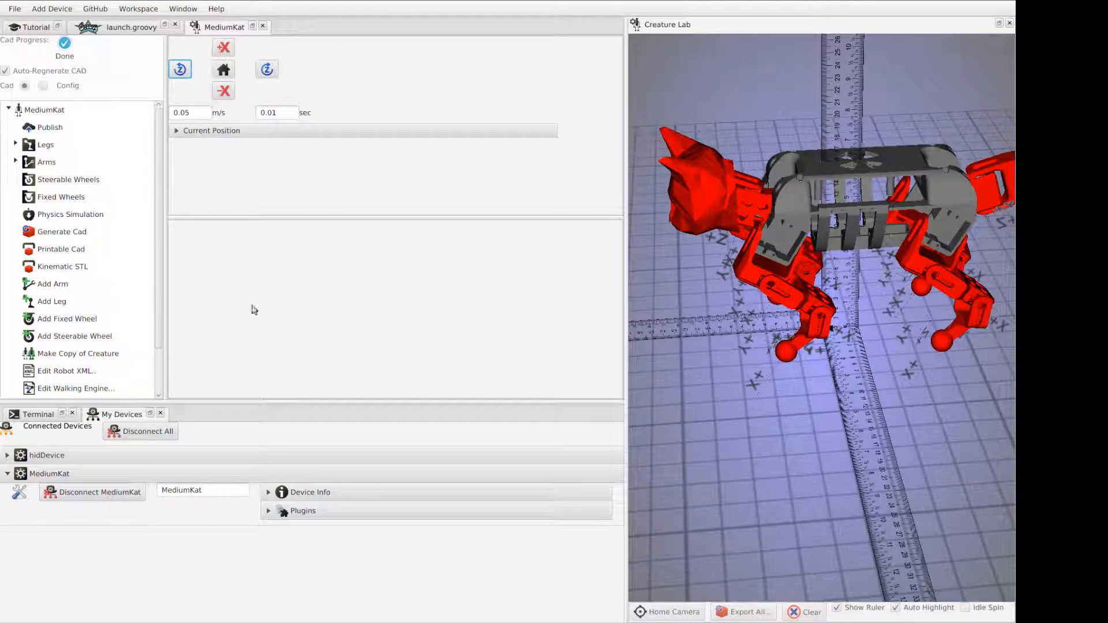
pyautogui.click(85, 217)
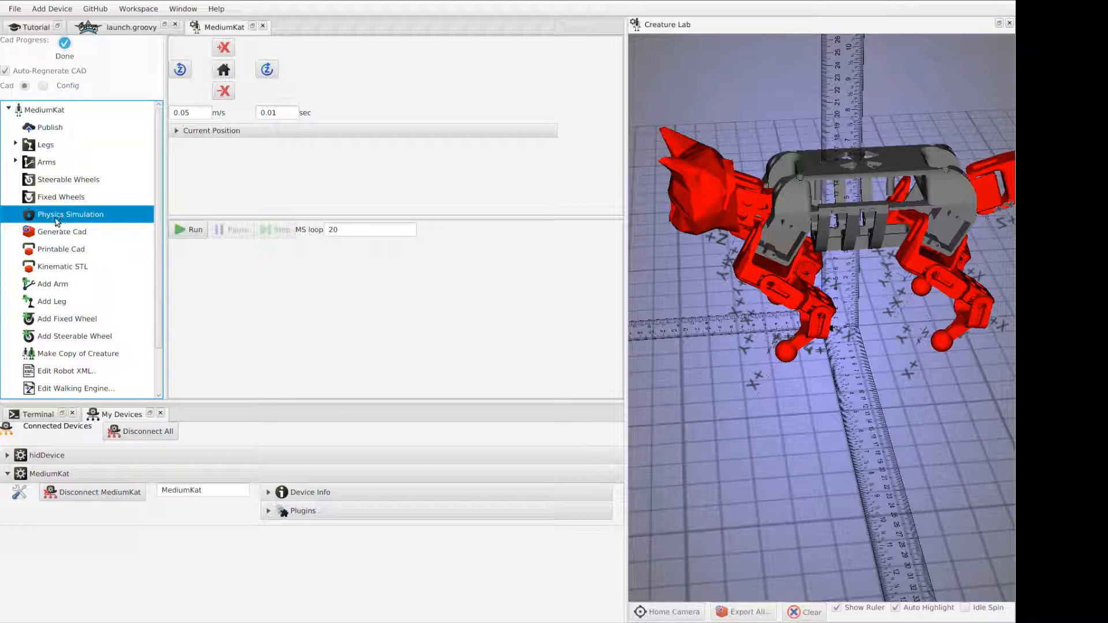
pyautogui.click(192, 231)
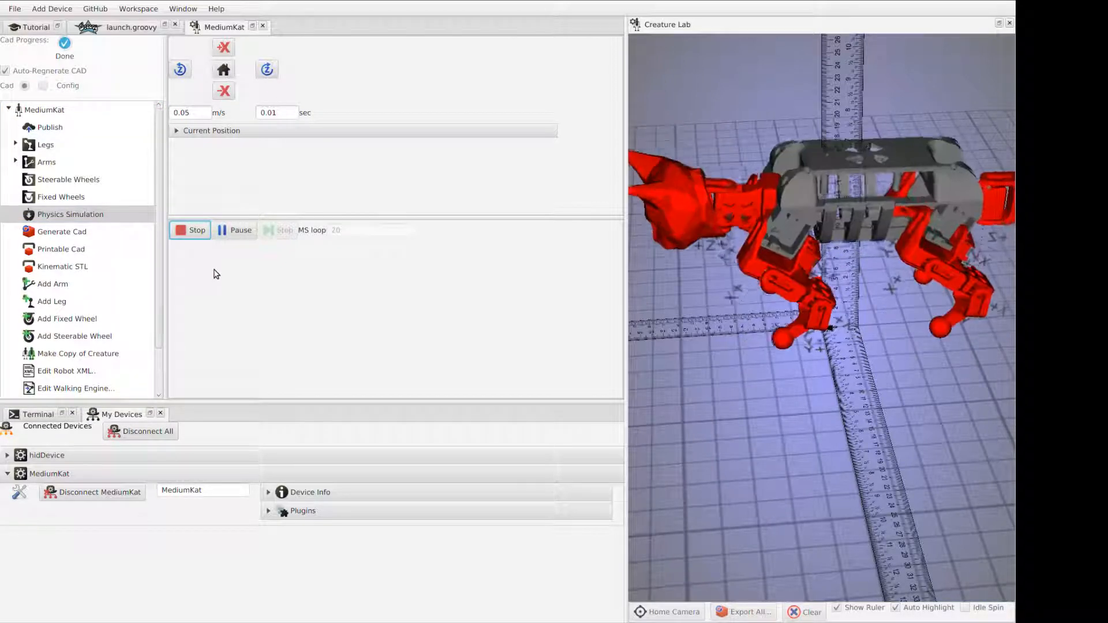
# Step: Test the MediumKat under physics by driving it both ways along X and turning it both ways about Z, and stop the simulation
pyautogui.click(223, 48)
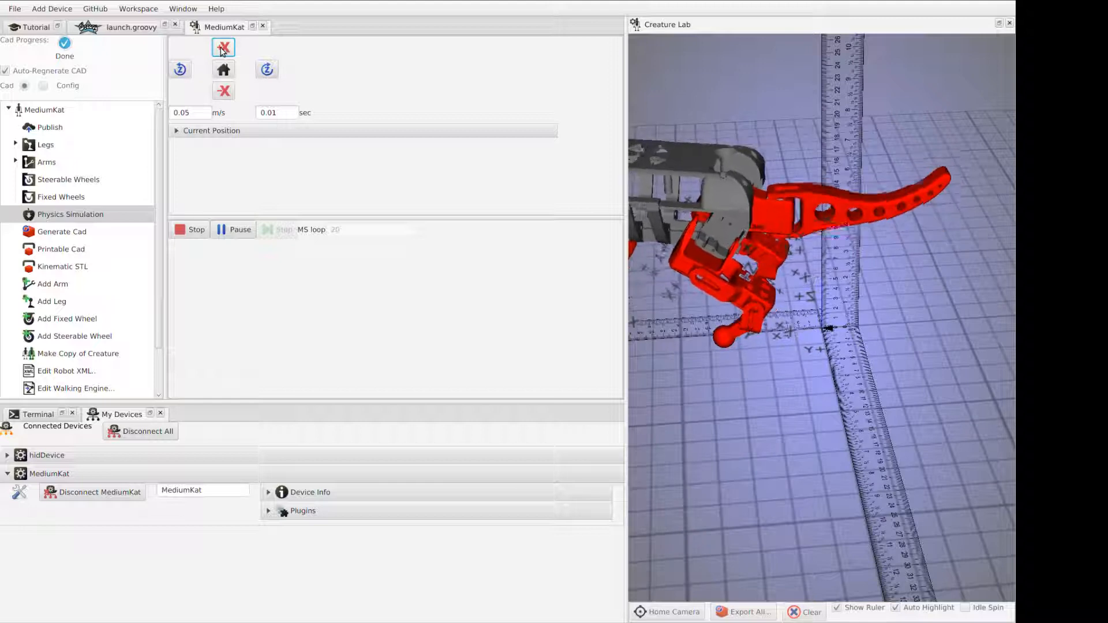
pyautogui.click(267, 70)
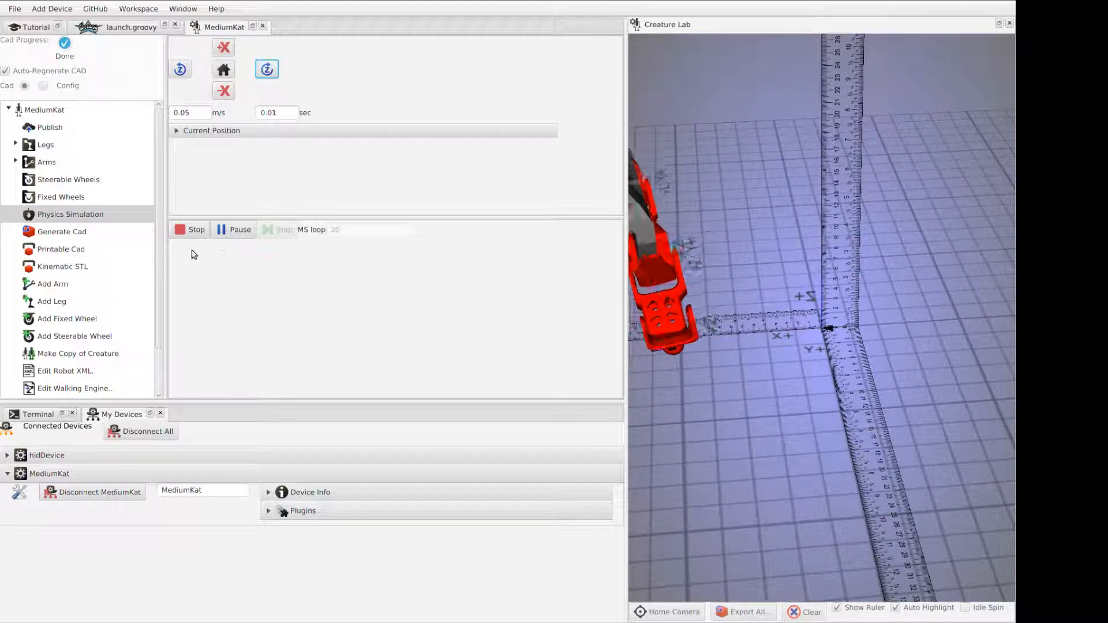
pyautogui.scroll(-6, 756, 292)
pyautogui.moveTo(756, 292); pyautogui.dragTo(946, 286)
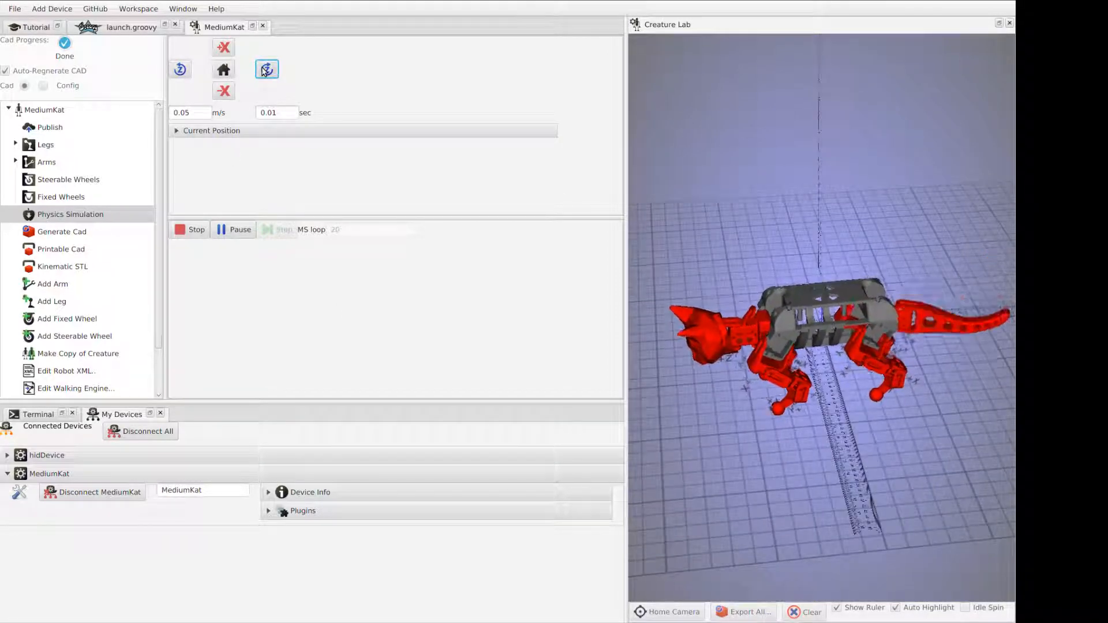
pyautogui.click(181, 70)
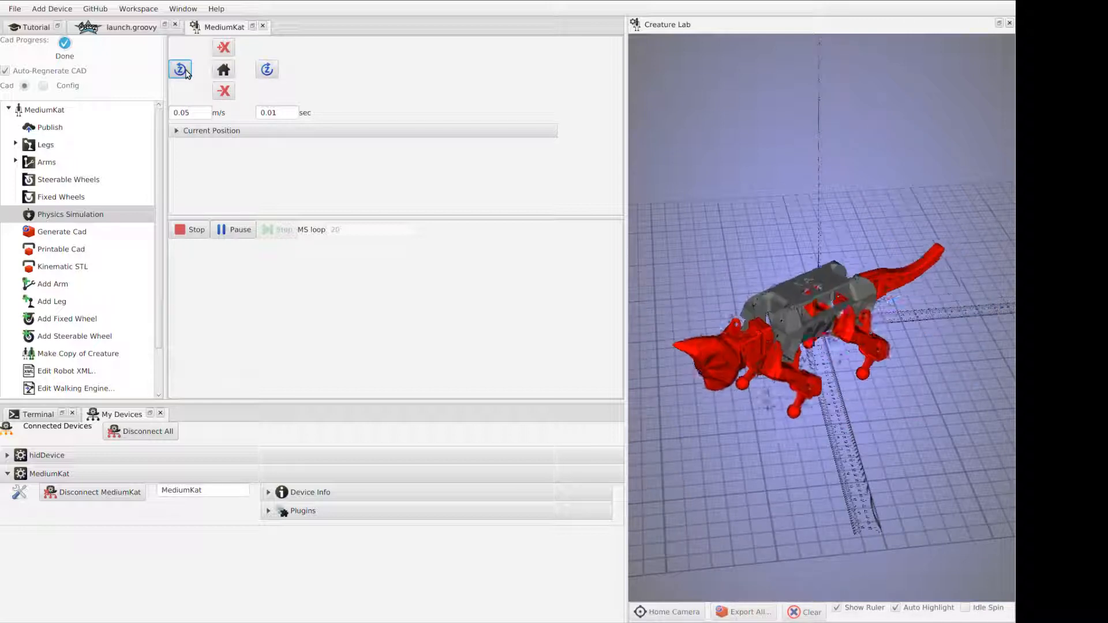
pyautogui.click(225, 90)
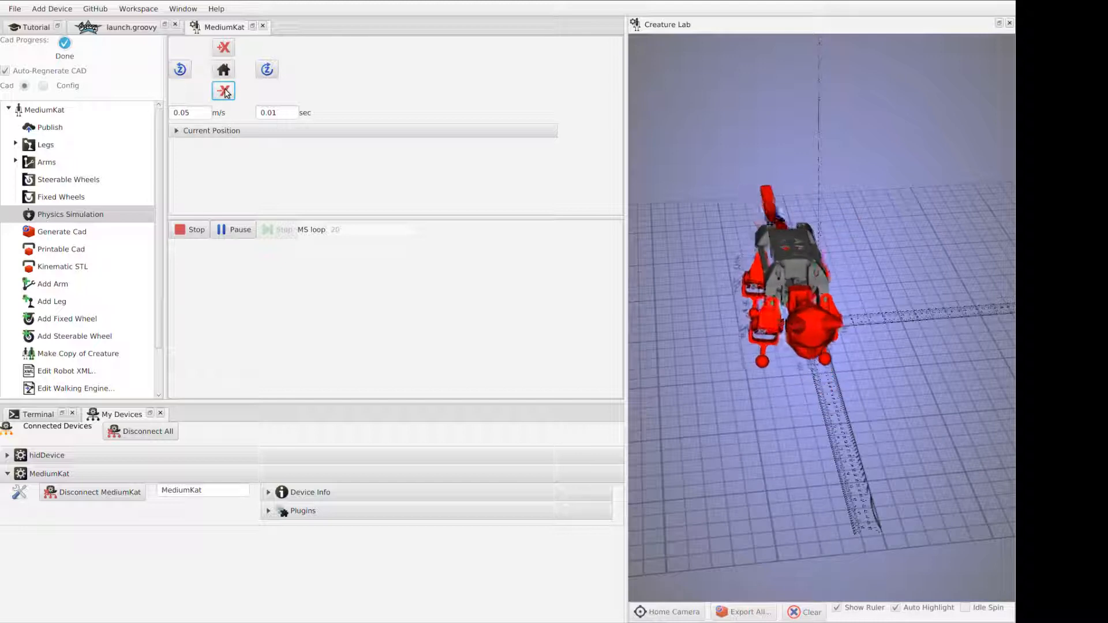
pyautogui.click(185, 228)
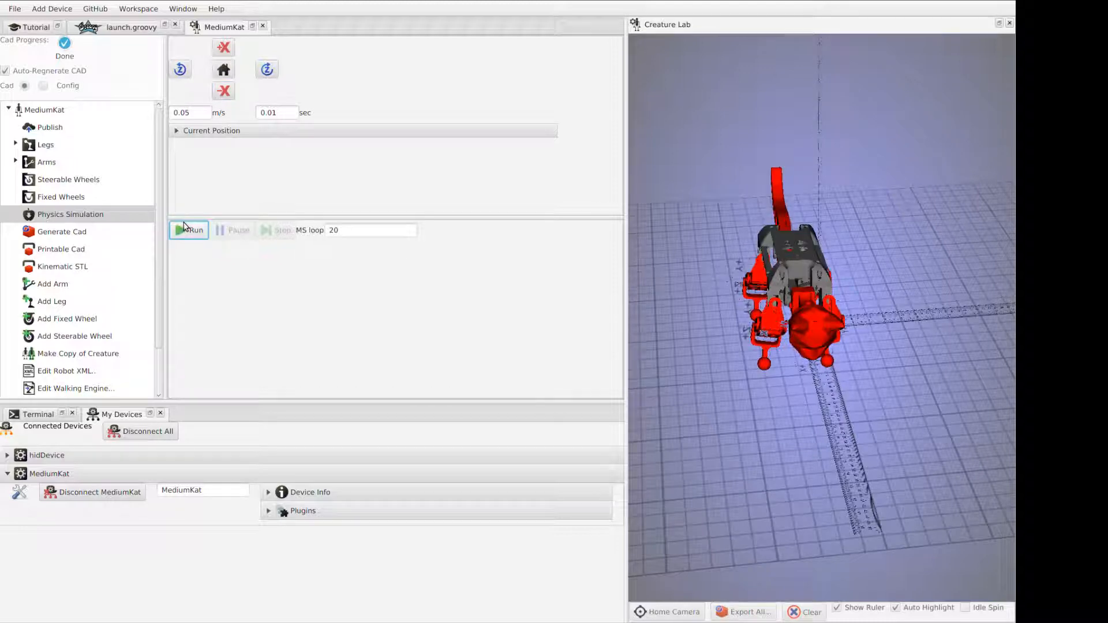
# Step: Switch automatic CAD regeneration off and on again to rebuild the MediumKat model, and test walking it along +X
pyautogui.click(60, 72)
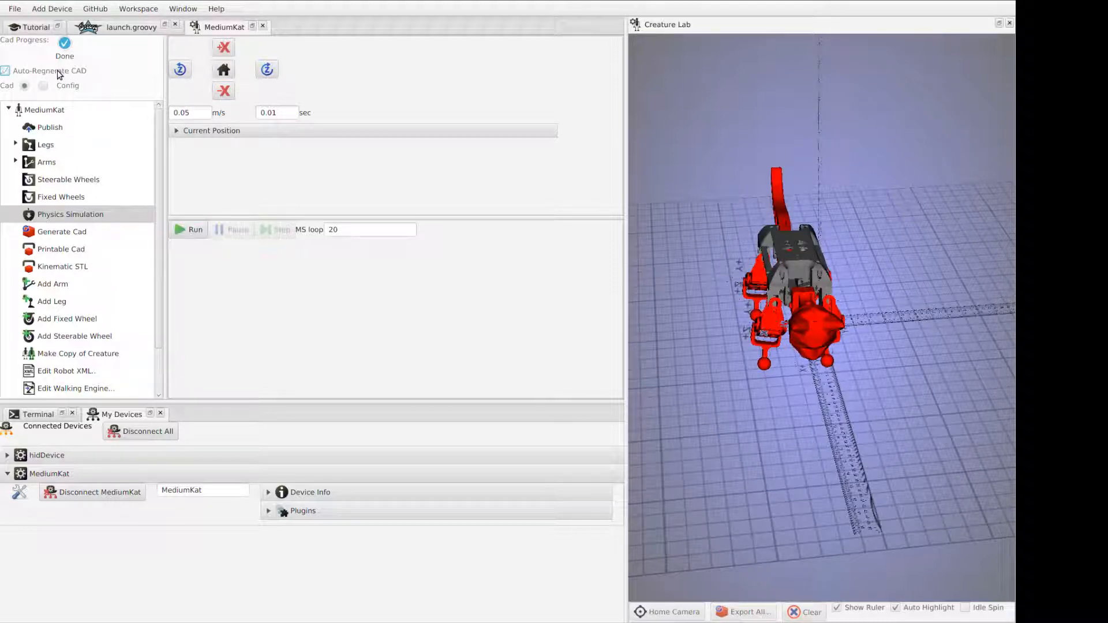
pyautogui.click(7, 72)
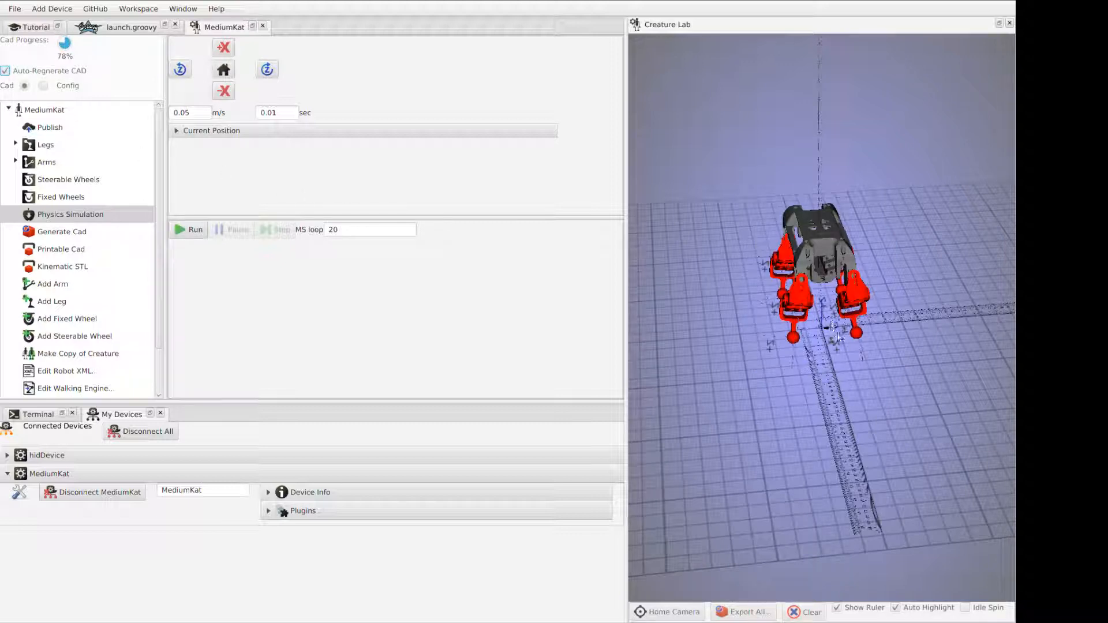
pyautogui.scroll(5, 842, 342)
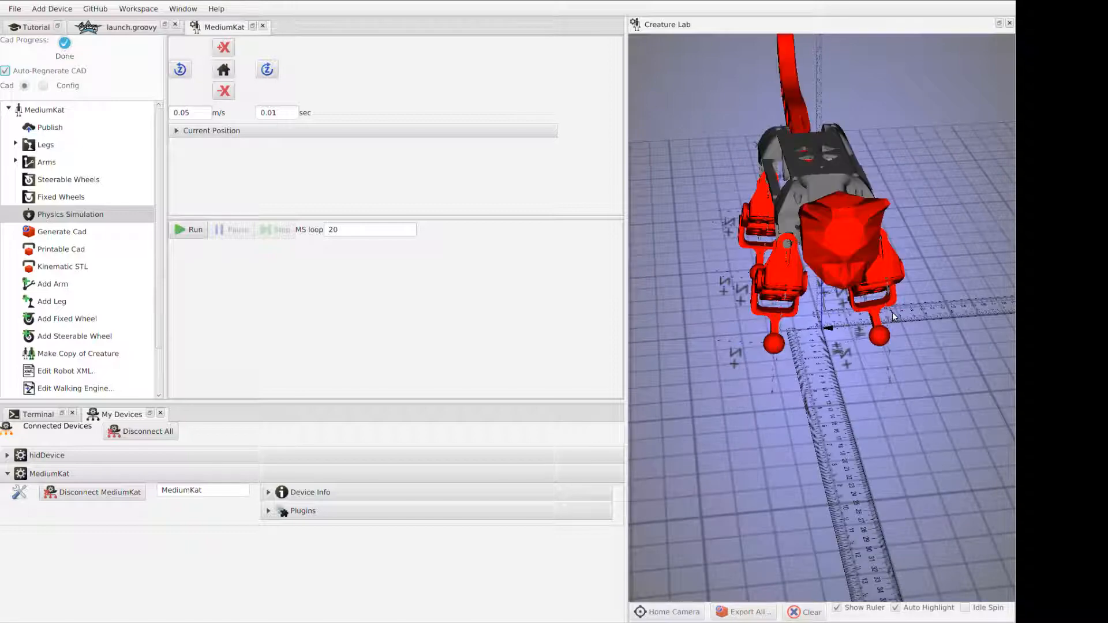
pyautogui.moveTo(892, 312); pyautogui.dragTo(593, 237)
pyautogui.click(226, 50)
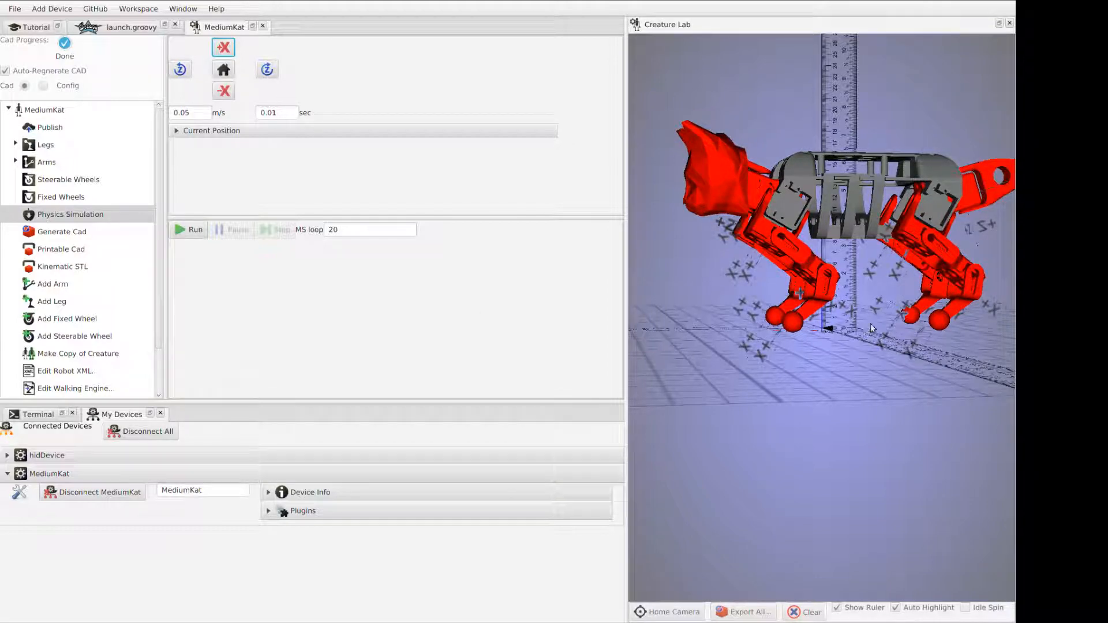
pyautogui.moveTo(871, 328); pyautogui.dragTo(853, 358)
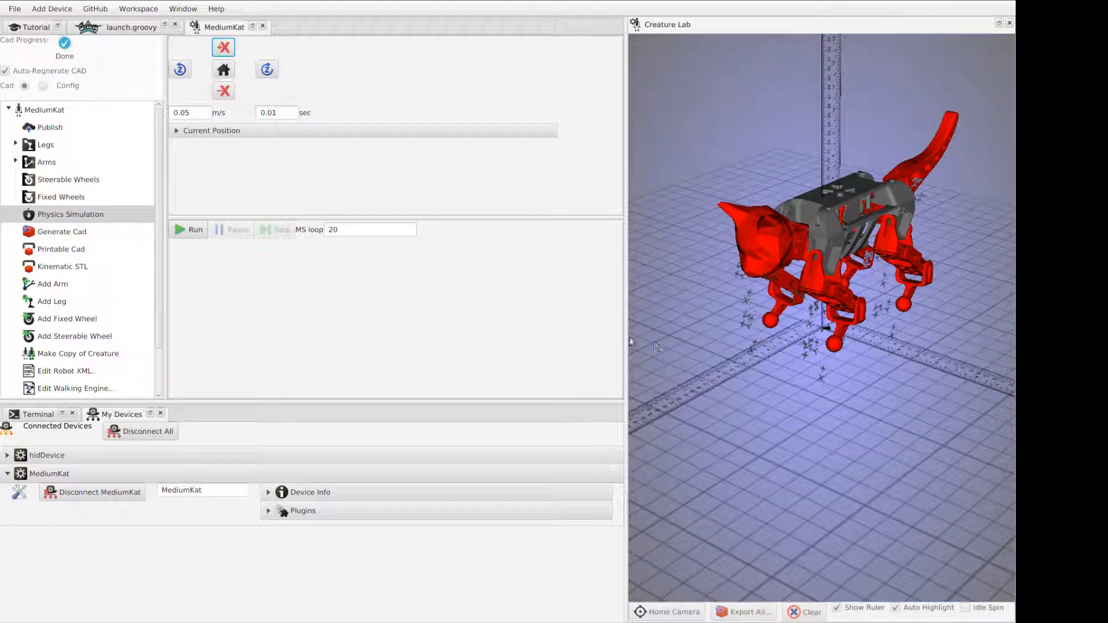
# Step: Open the MediumKat's robot XML file for editing and check the account name in its greycat git URL
pyautogui.click(129, 27)
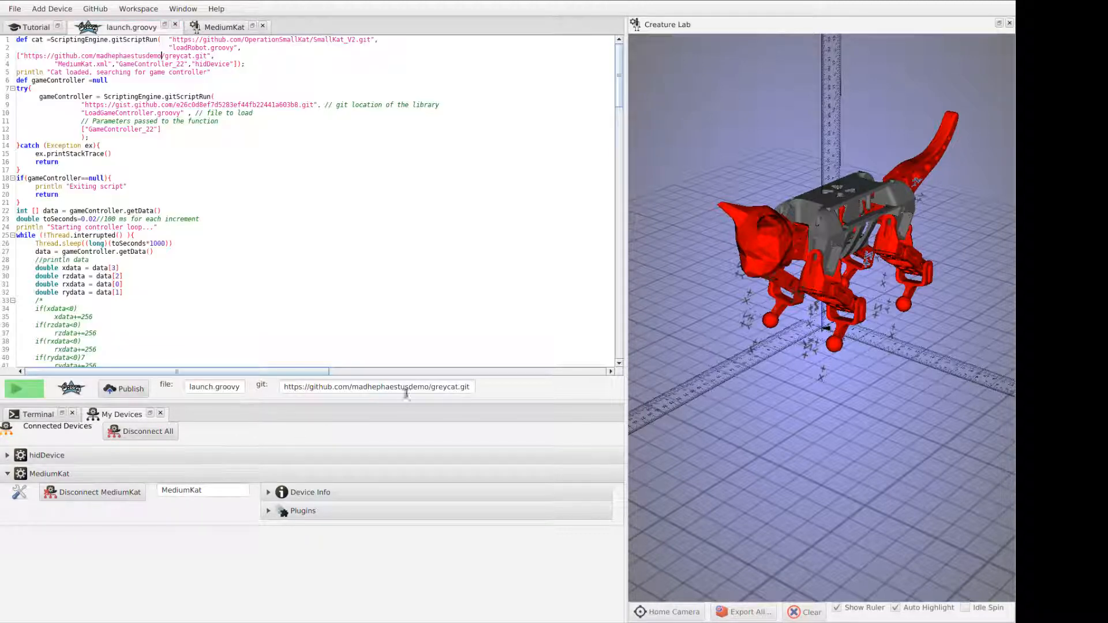
pyautogui.click(231, 29)
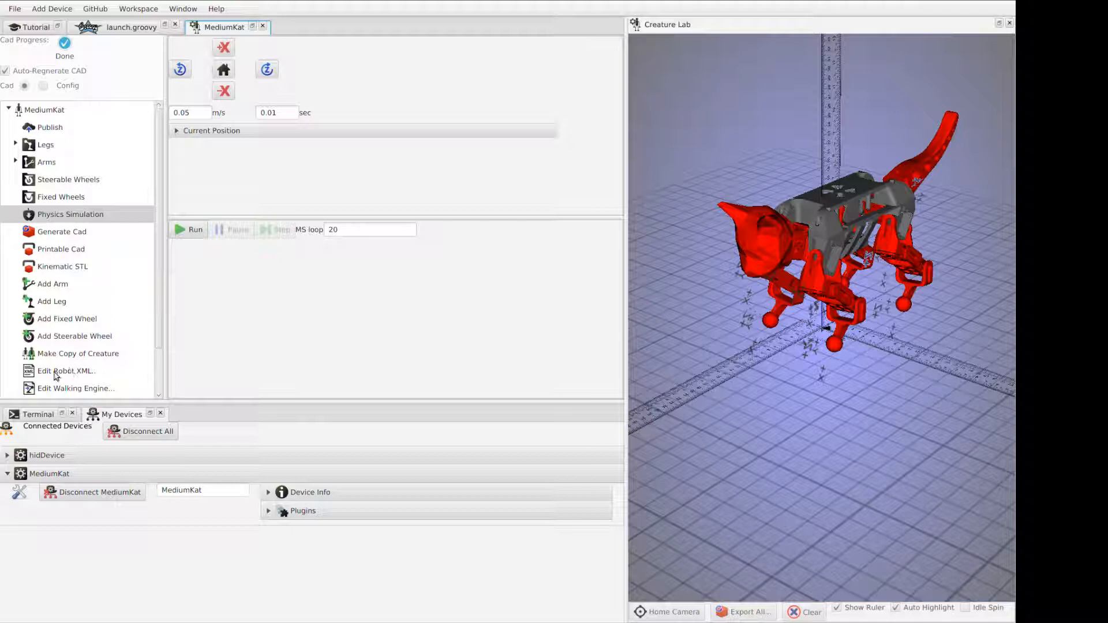
pyautogui.click(72, 371)
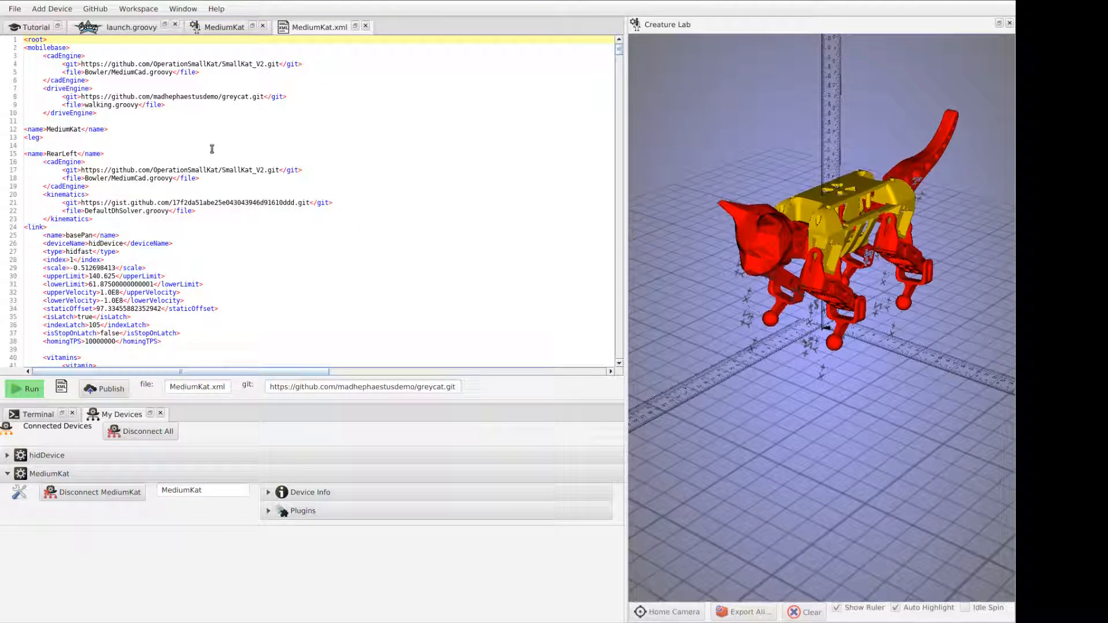
pyautogui.click(370, 387)
pyautogui.doubleClick(372, 387)
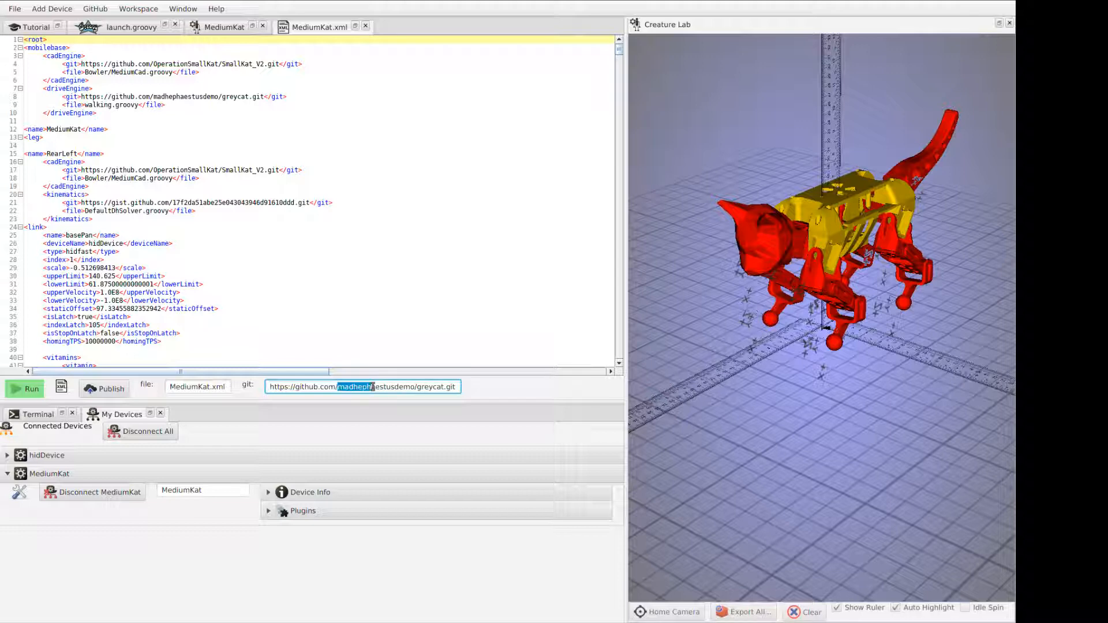
pyautogui.moveTo(415, 387); pyautogui.dragTo(345, 387)
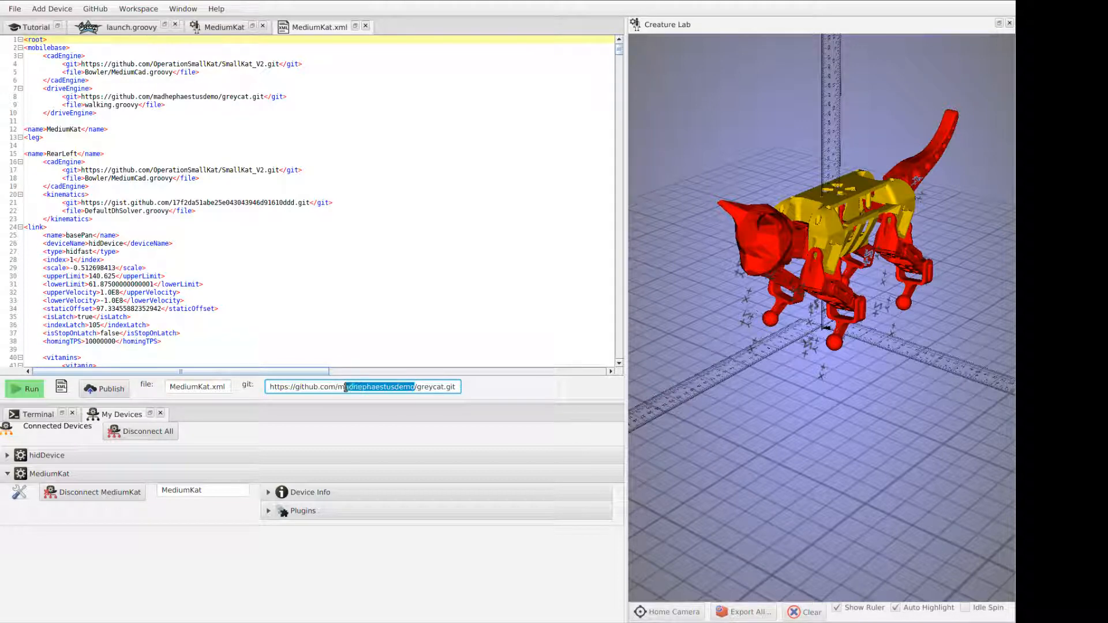
# Step: Check the account name in the fork URL on line 3 of launch.groovy and return to the MediumKat controls and model
pyautogui.click(134, 27)
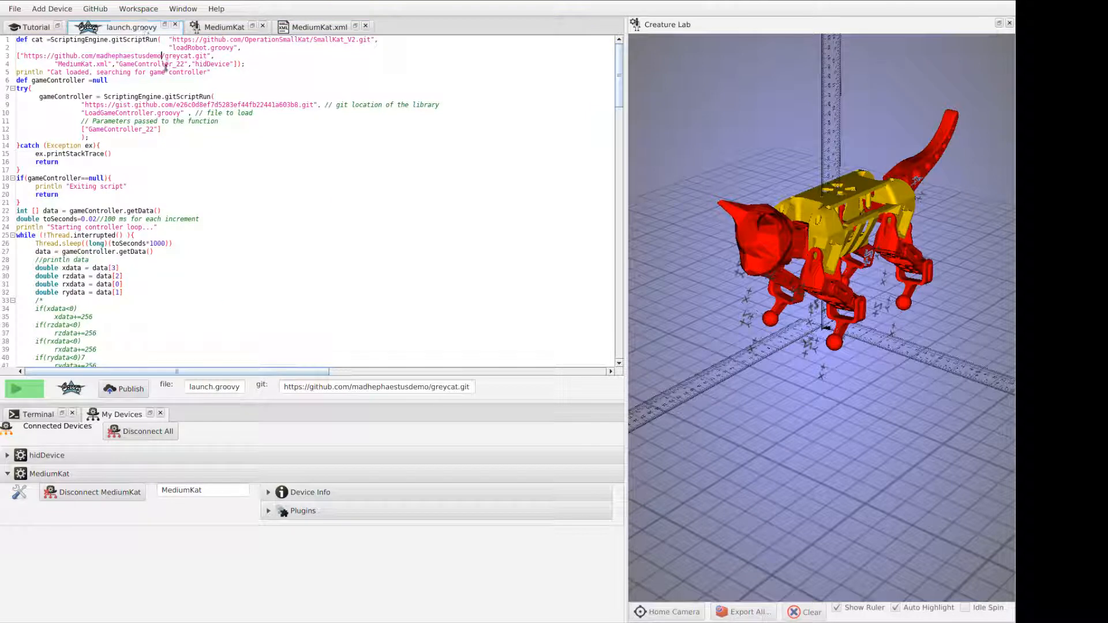
pyautogui.doubleClick(146, 57)
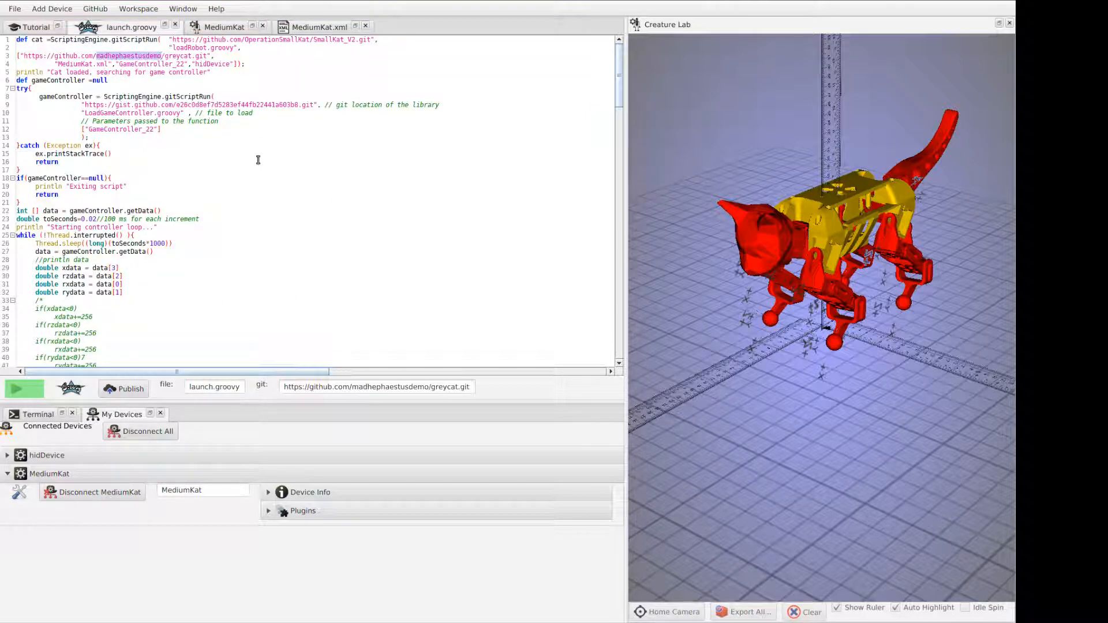
pyautogui.click(224, 27)
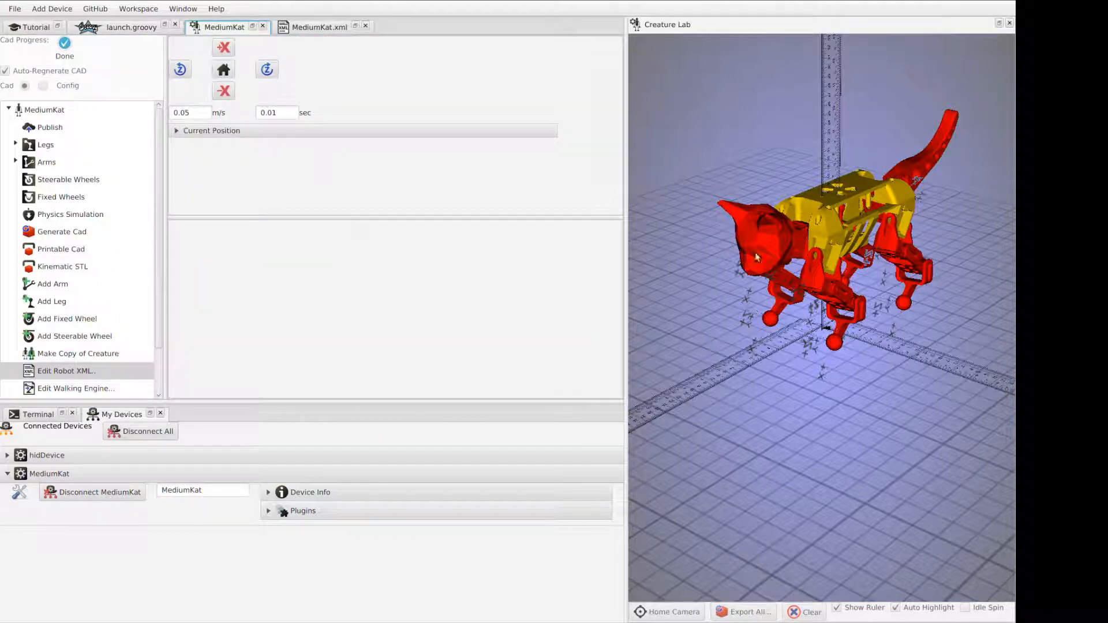
pyautogui.moveTo(757, 257); pyautogui.dragTo(695, 199)
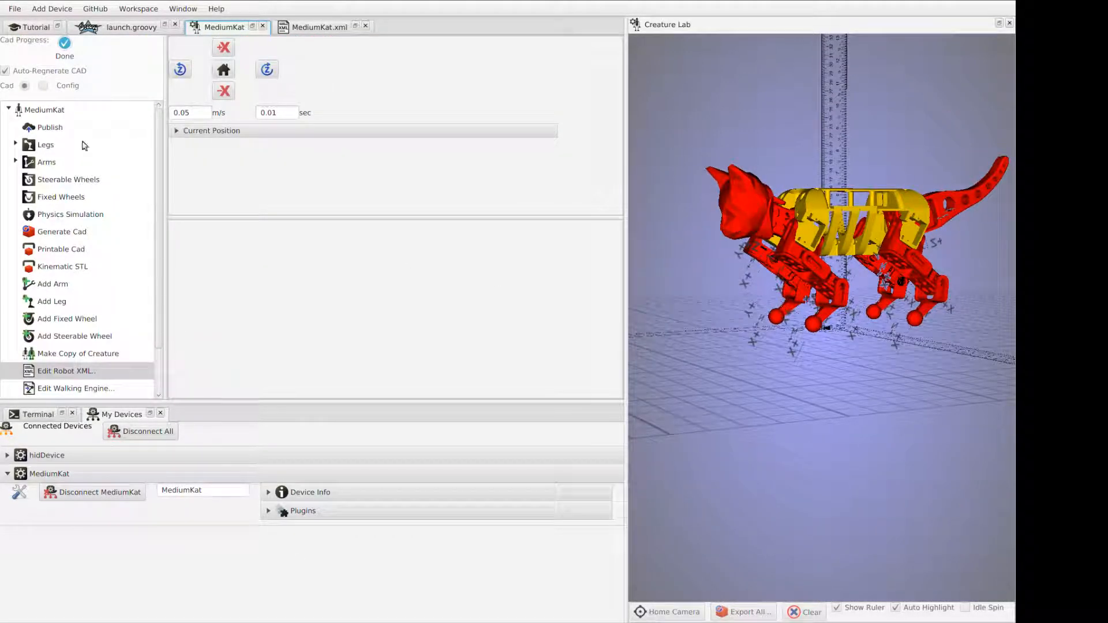
# Step: Switch to the SmallKat instructions in the browser and read the steps on launching the fork, printing parts, servo server code and power wiring
pyautogui.click(0, 2)
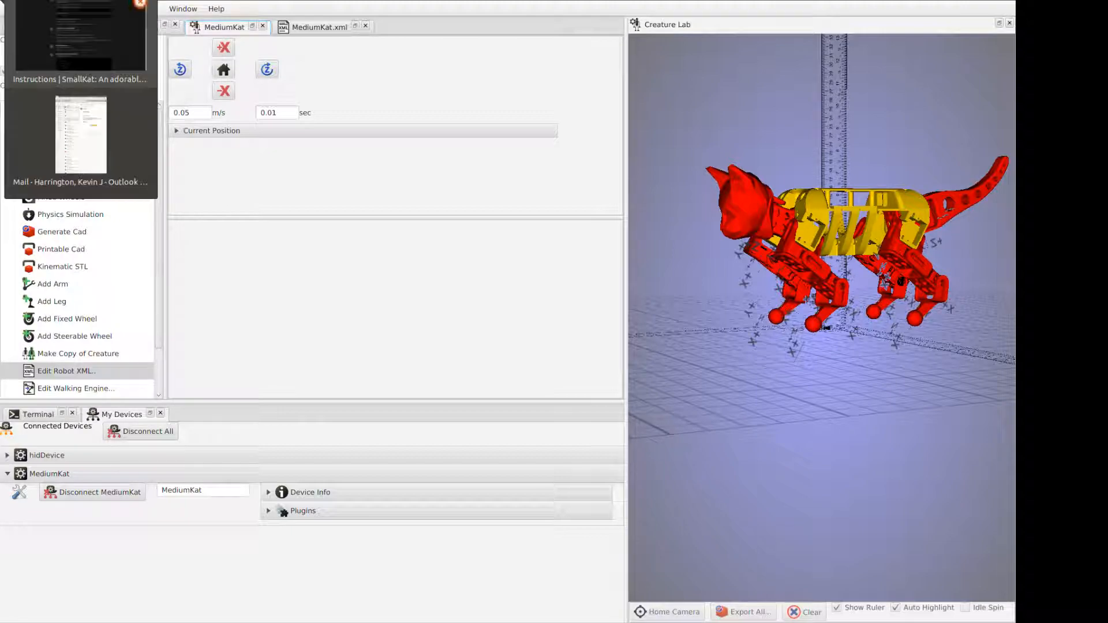
pyautogui.click(47, 29)
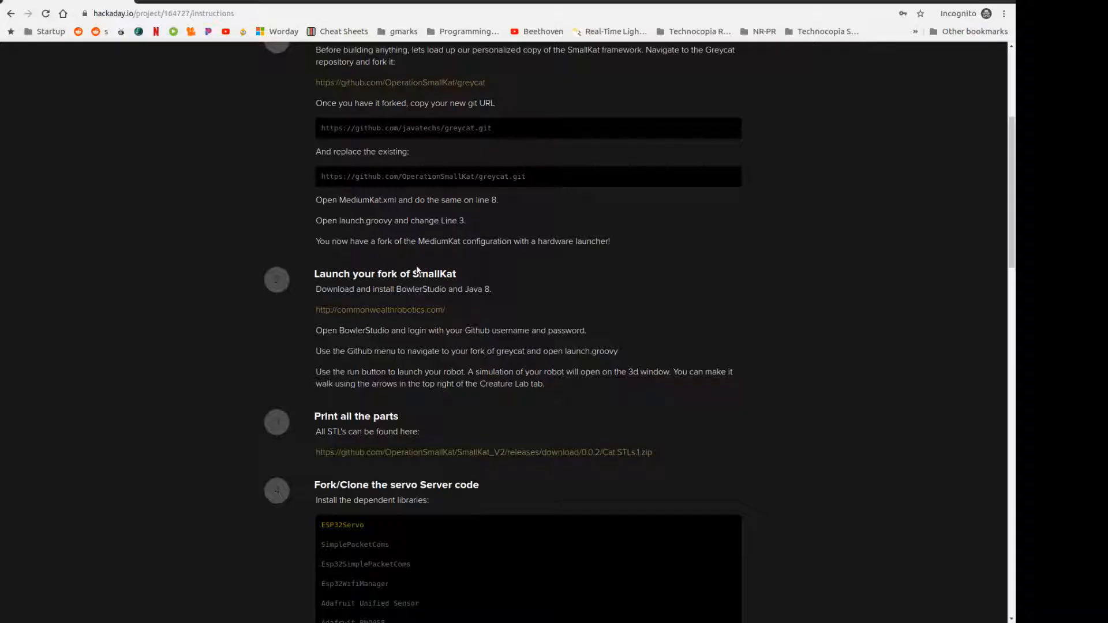
pyautogui.scroll(-2, 416, 269)
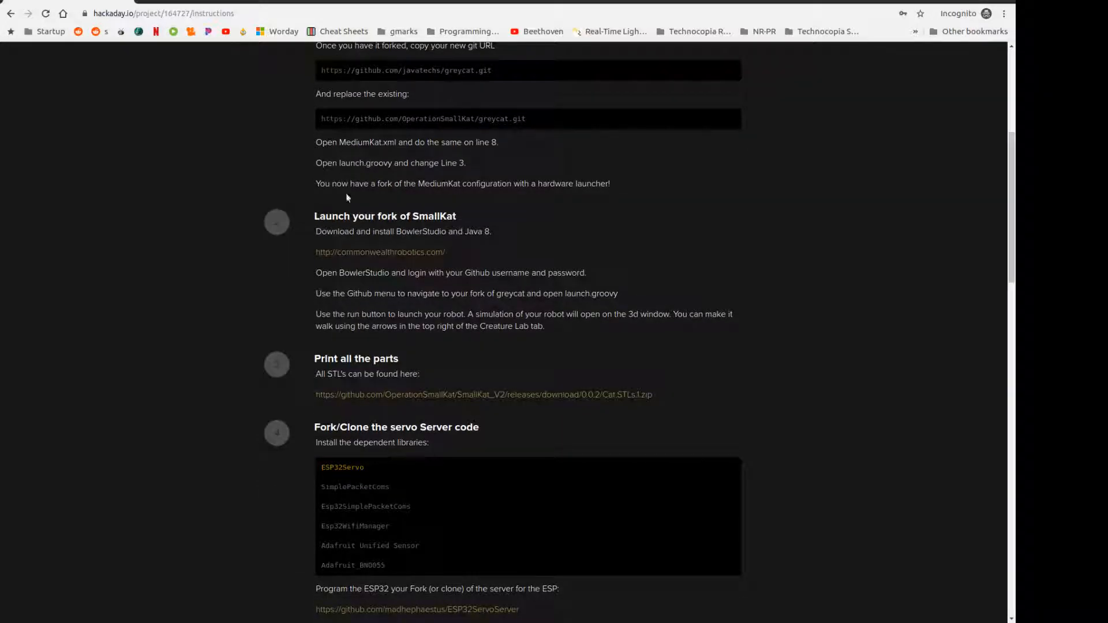
pyautogui.scroll(4, 311, 176)
pyautogui.scroll(-6, 279, 230)
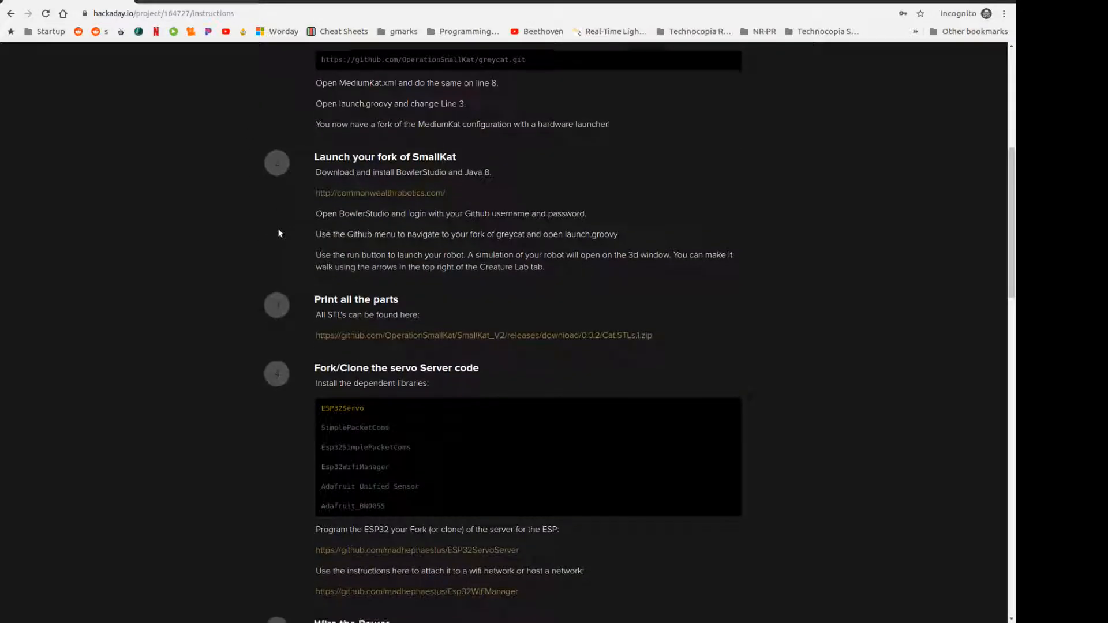
pyautogui.scroll(-4, 279, 233)
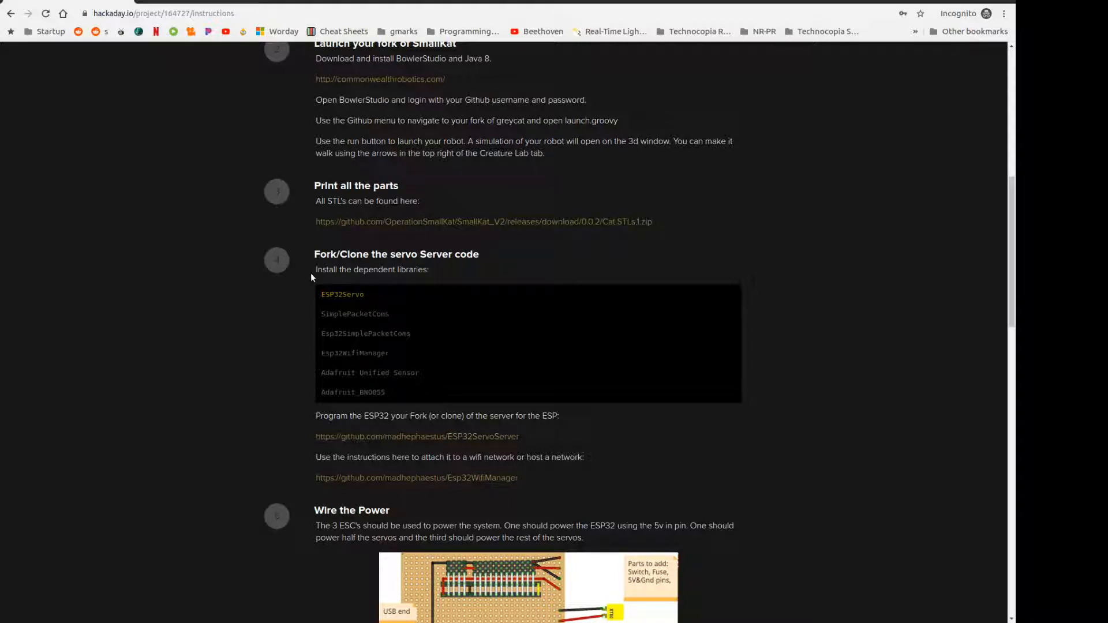
pyautogui.scroll(-3, 310, 274)
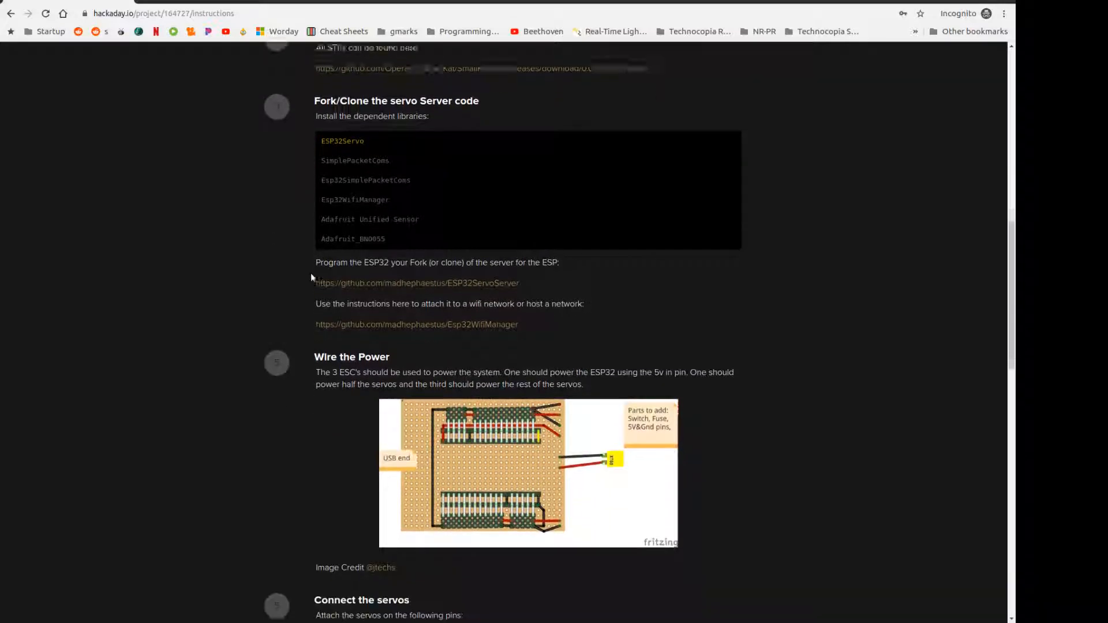